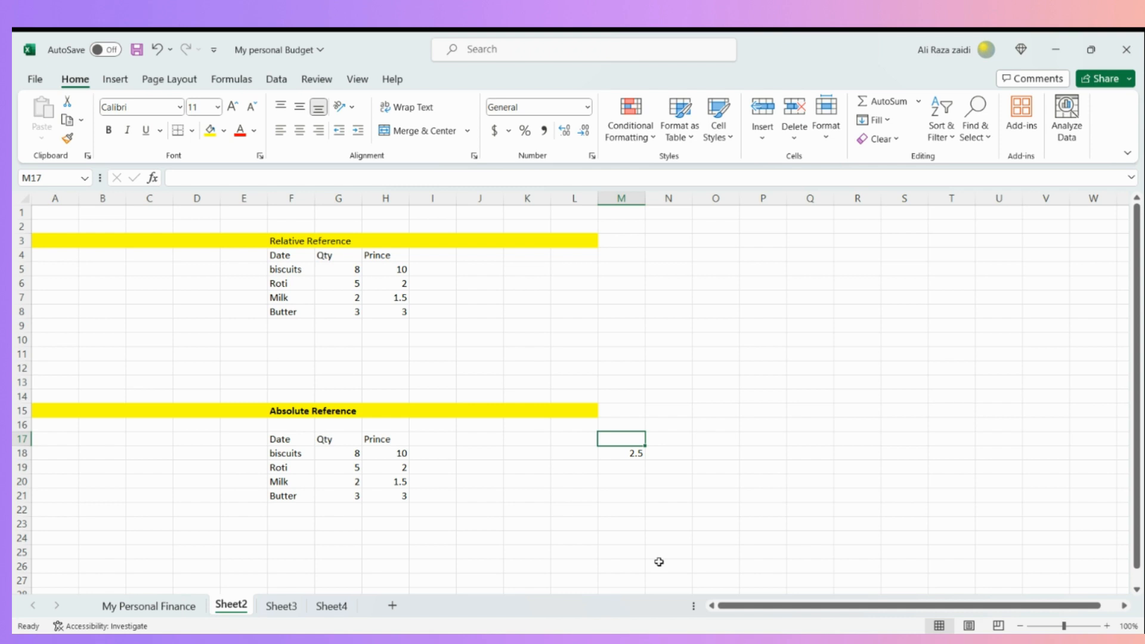
- Review each item's quantity and price in the Relative Reference table, from biscuits down to Butter
key(Right)
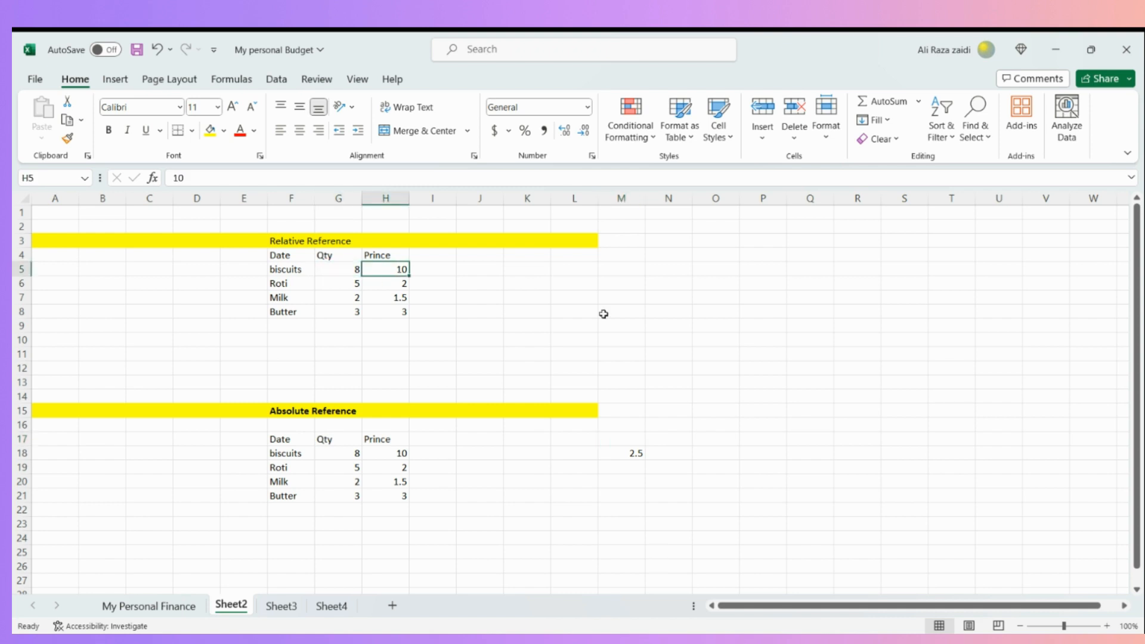
key(Down)
key(Down)
key(Down)
key(Left)
key(Up)
key(Up)
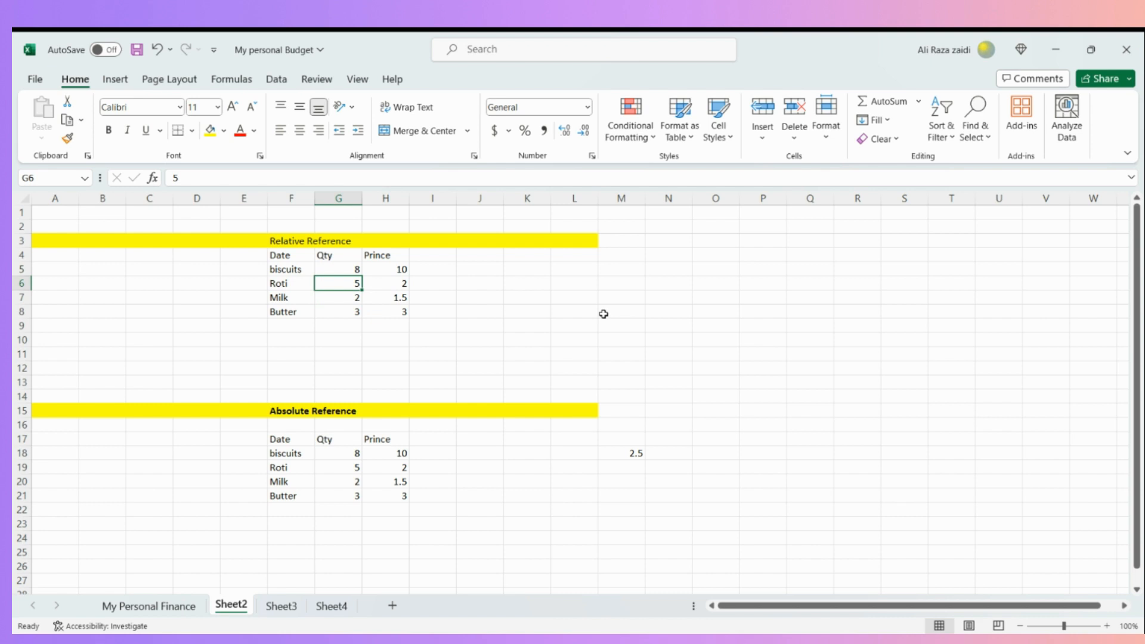
key(Up)
key(Right)
key(Right)
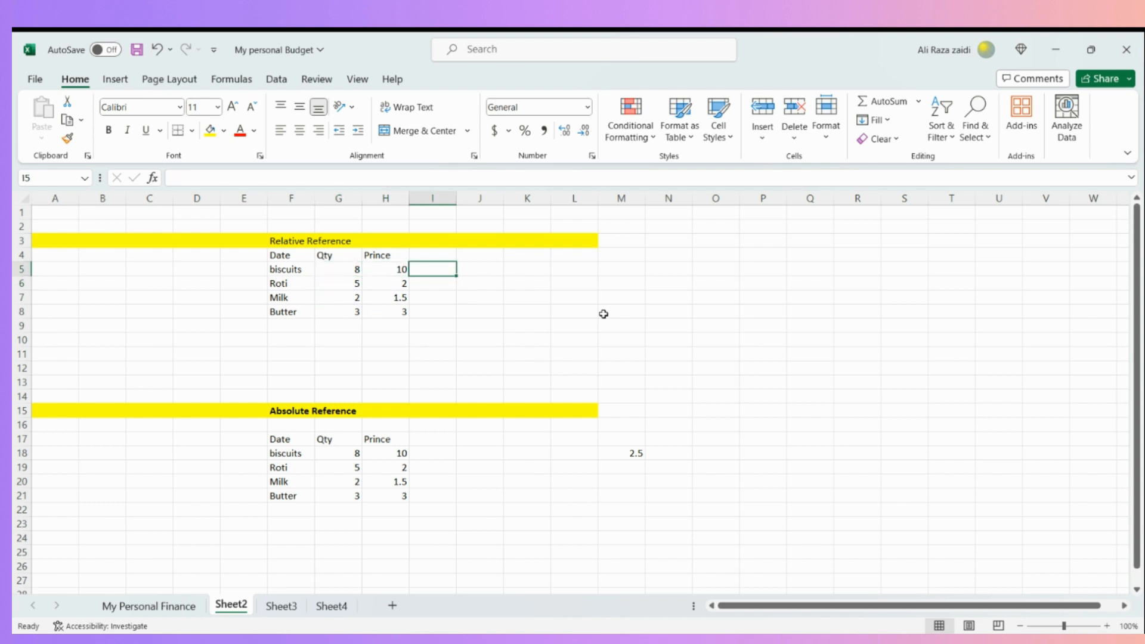
key(Left)
key(Left)
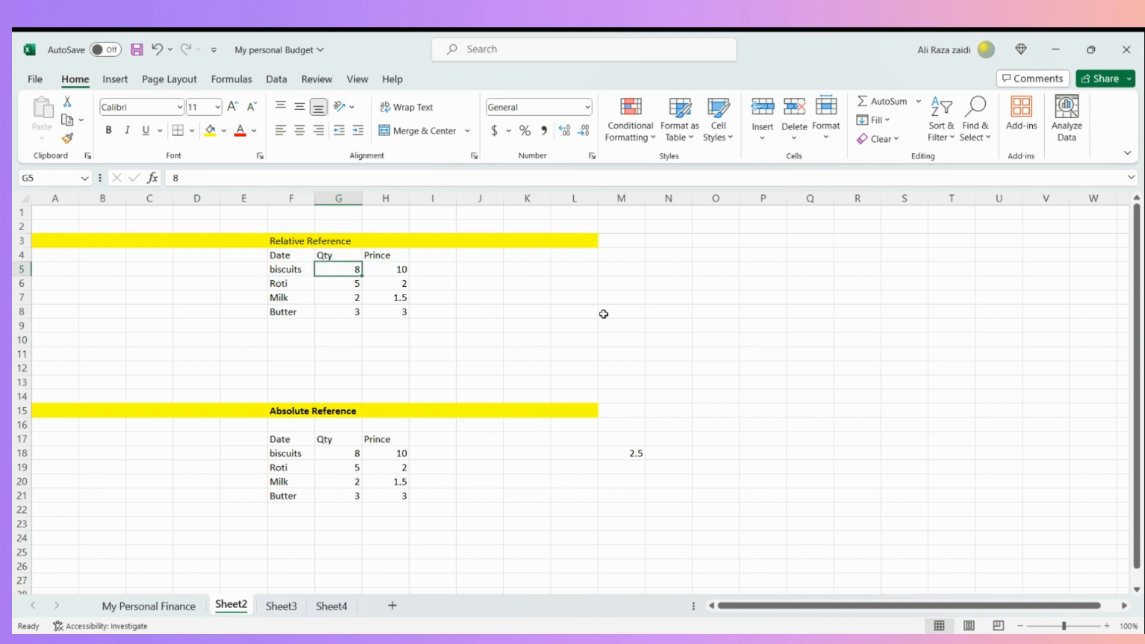
key(Right)
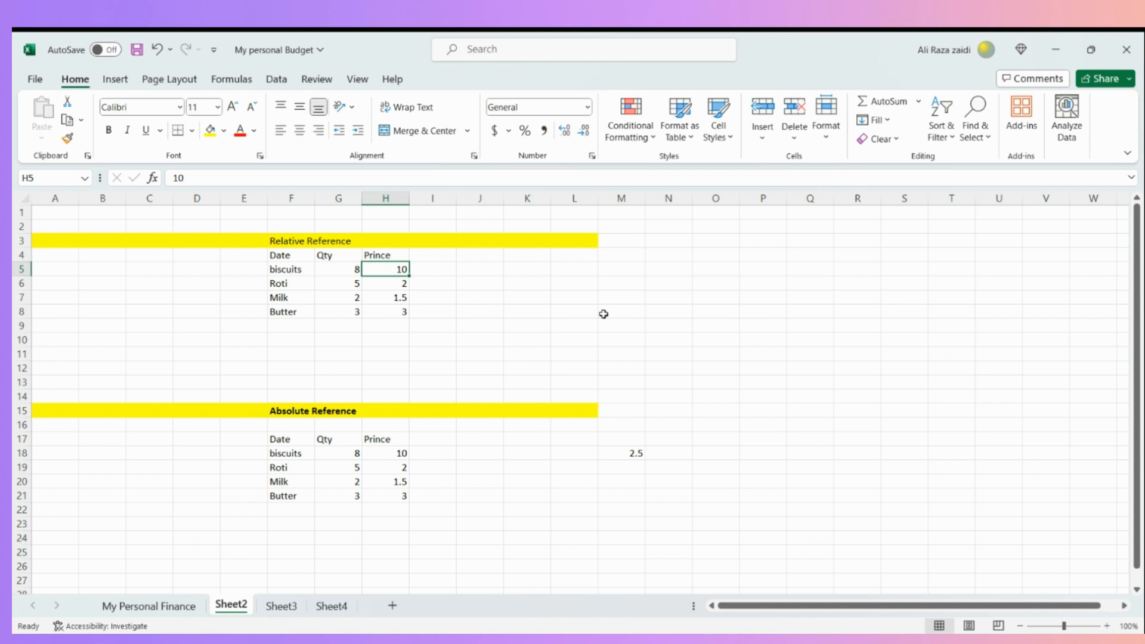
key(Down)
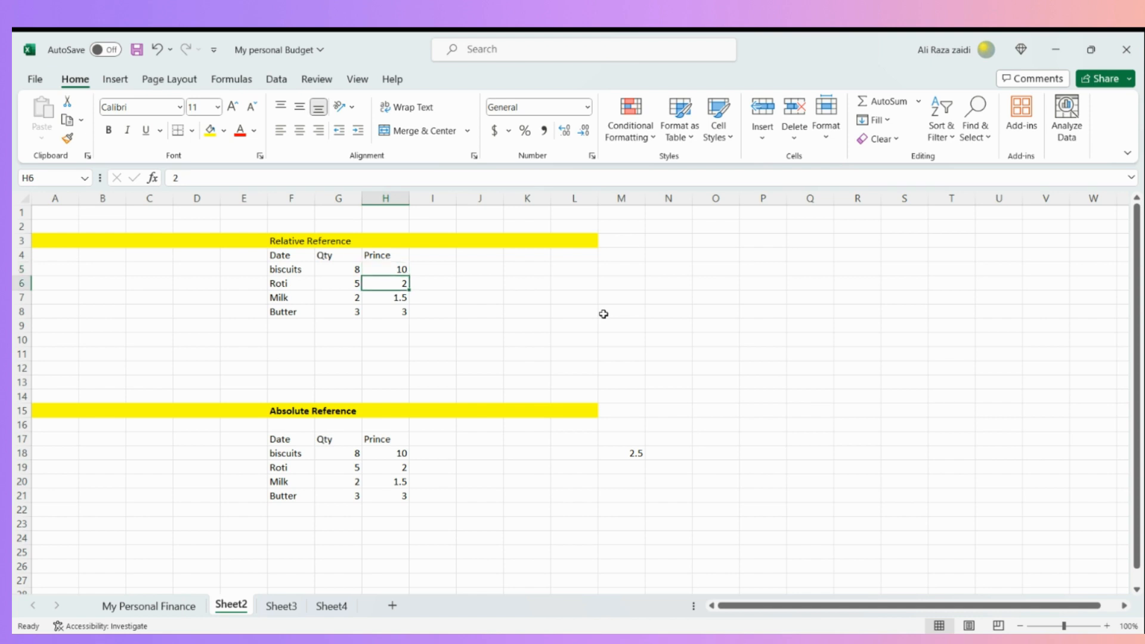
key(Left)
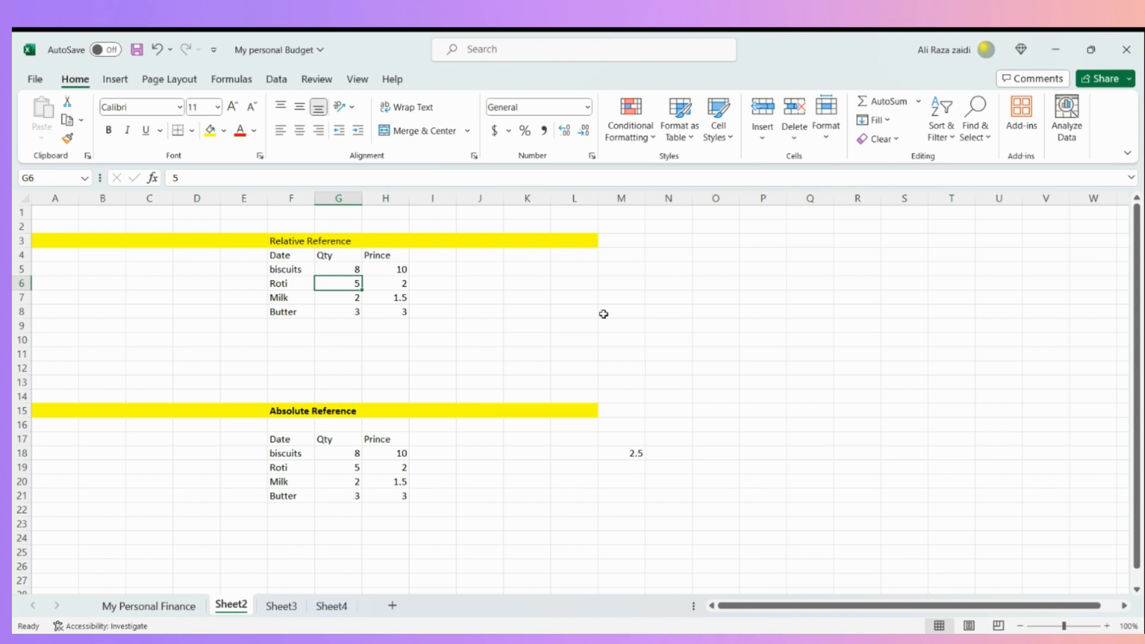
key(Right)
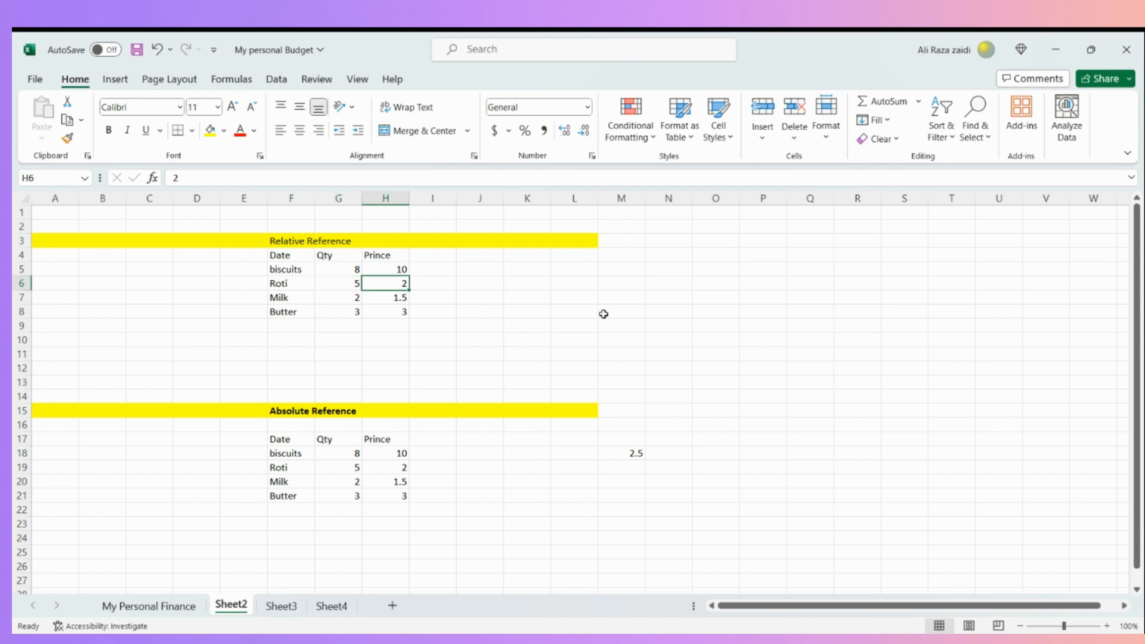
key(Down)
key(Left)
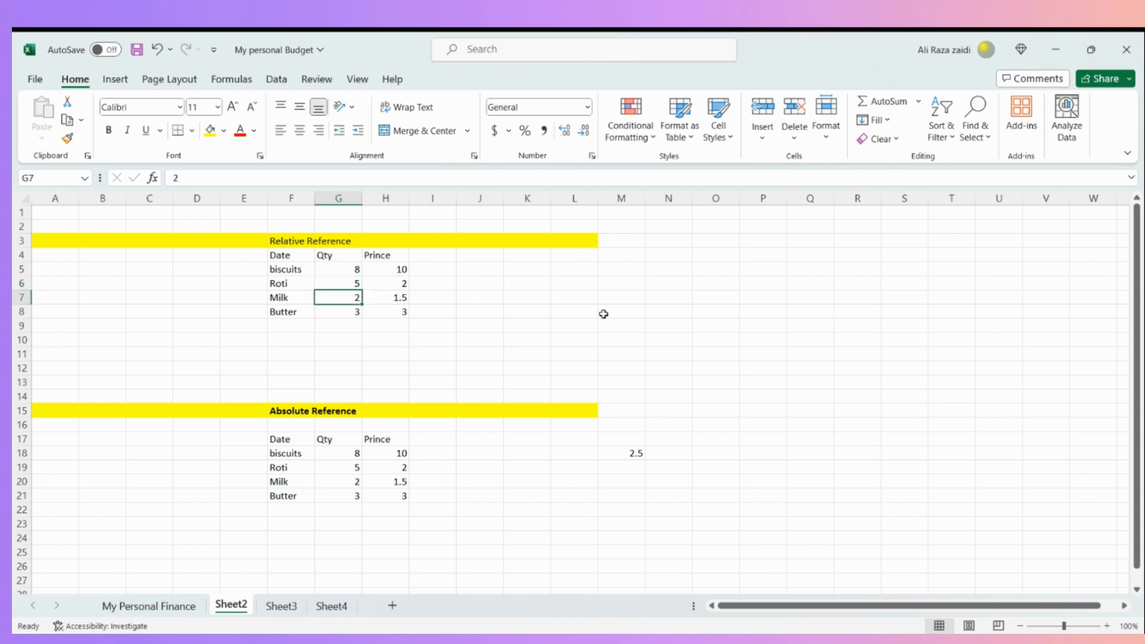
key(Right)
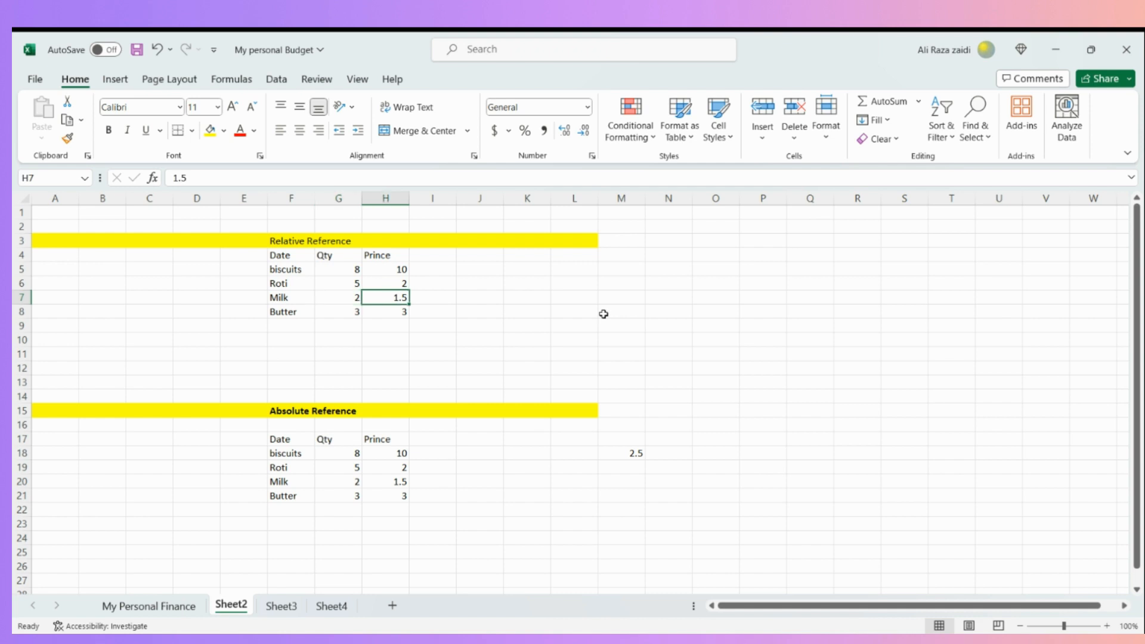
key(Down)
key(Left)
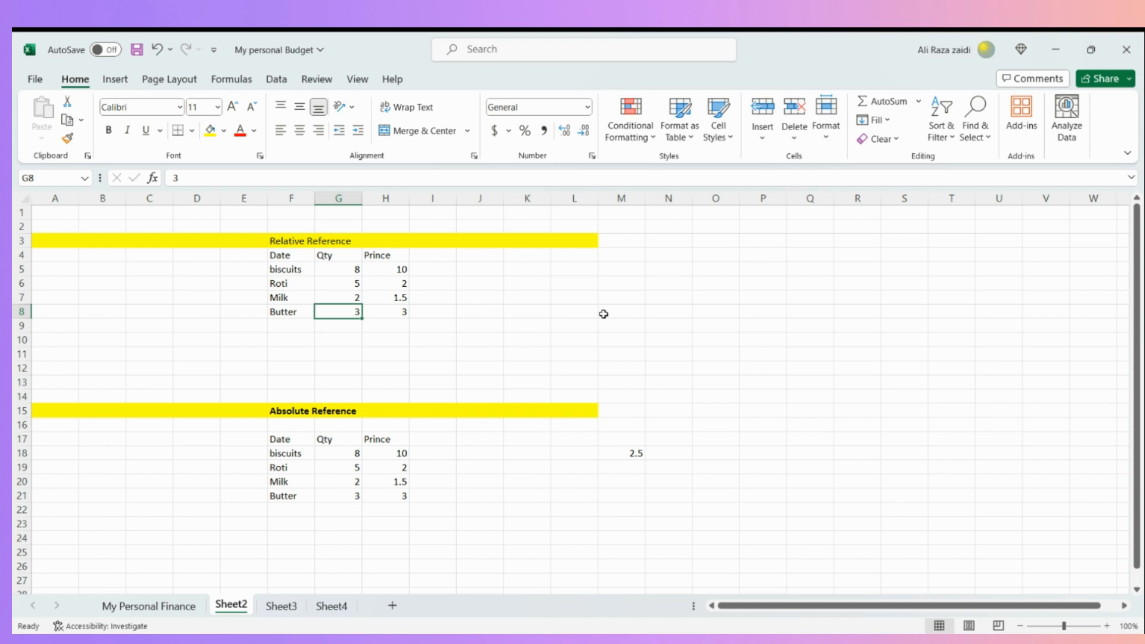
key(Right)
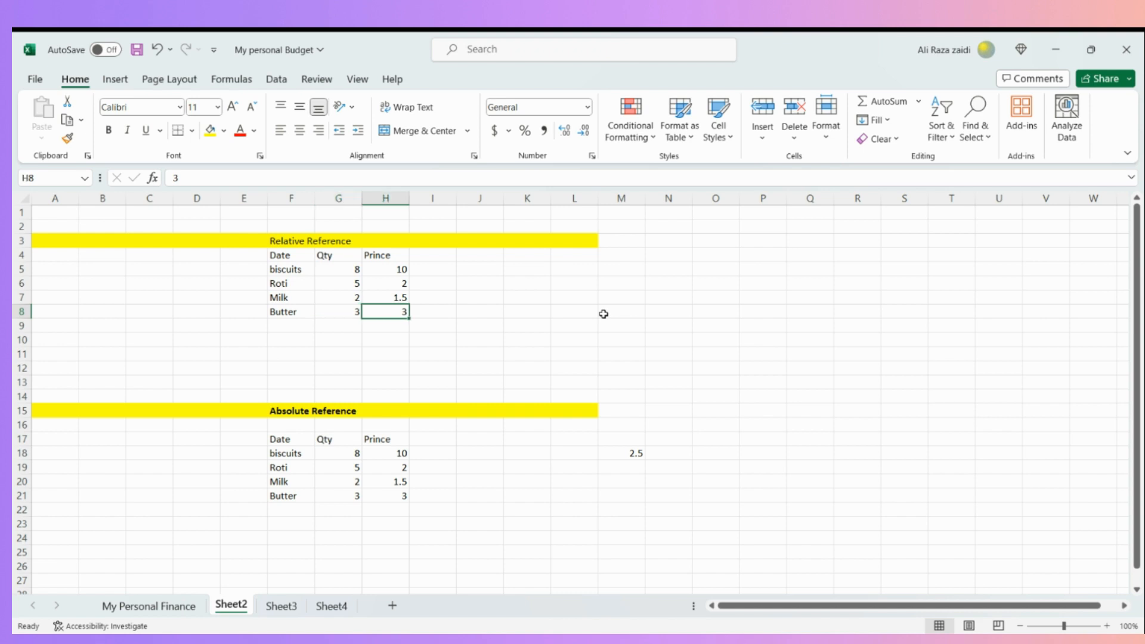
- Enter the formula =G5*H5 in cell I5 to multiply the biscuits' quantity by their price
key(Right)
key(Up)
key(Up)
key(Up)
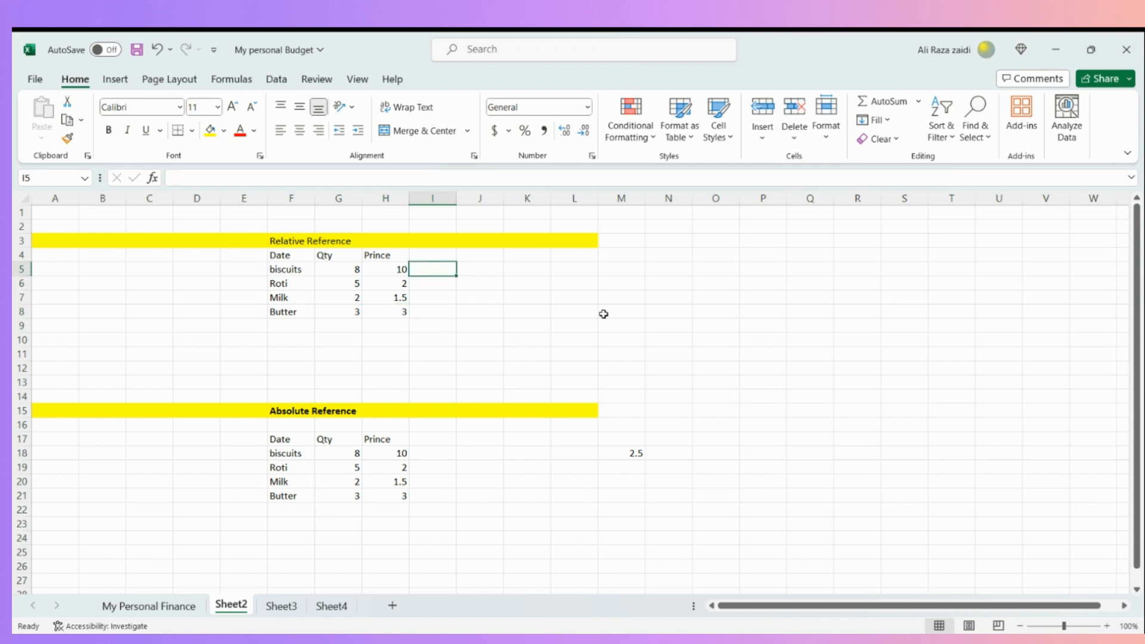
text(=)
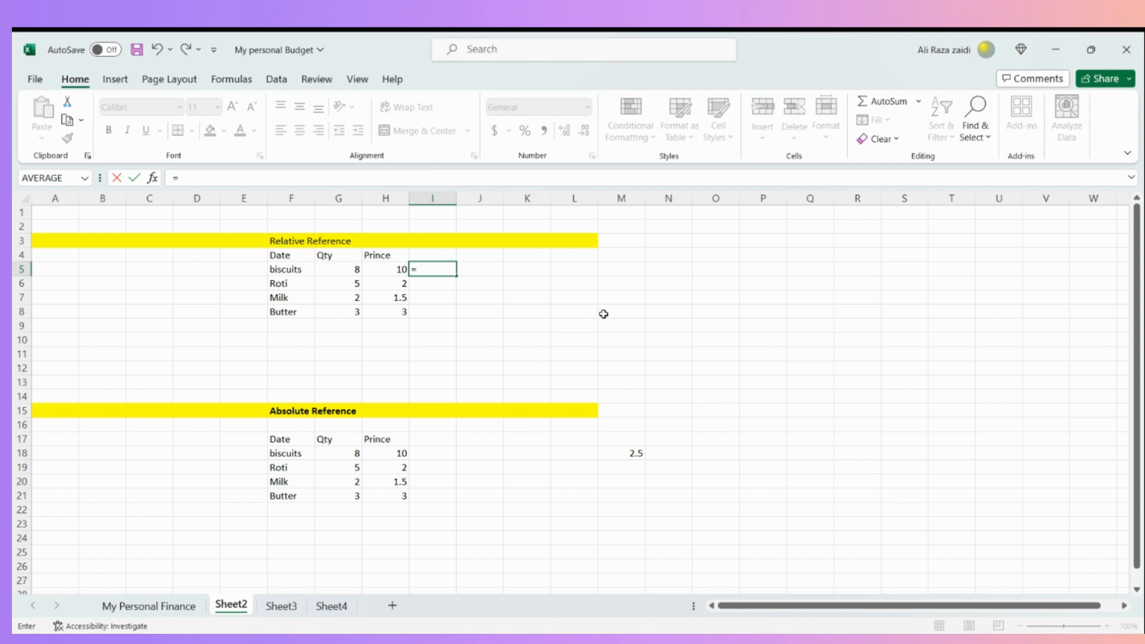
click(332, 267)
text(*)
click(385, 268)
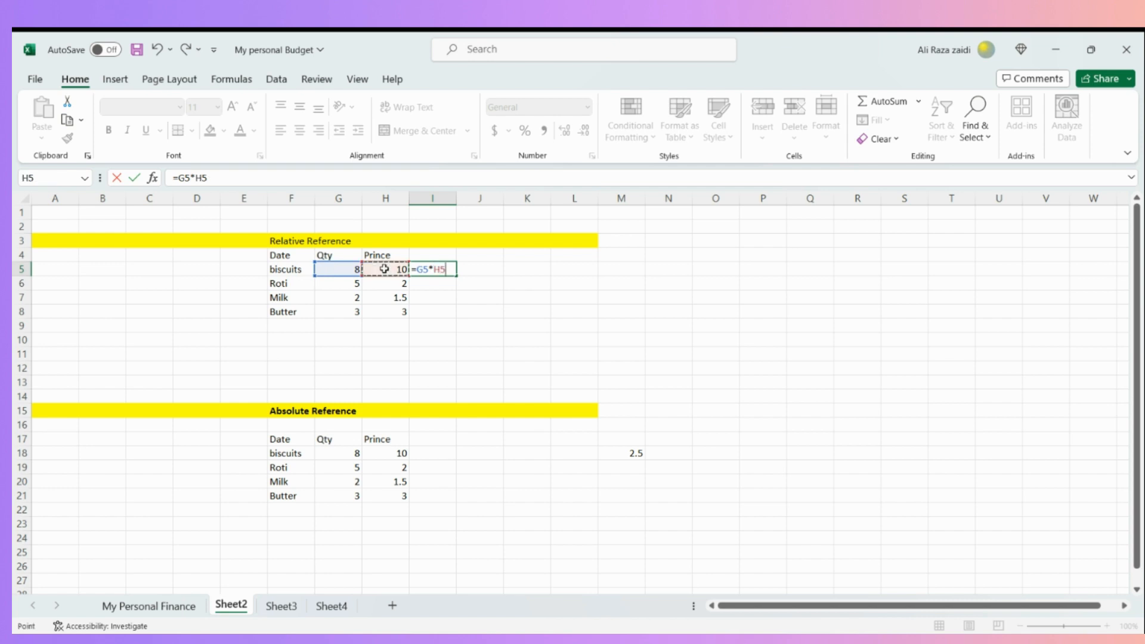
key(Return)
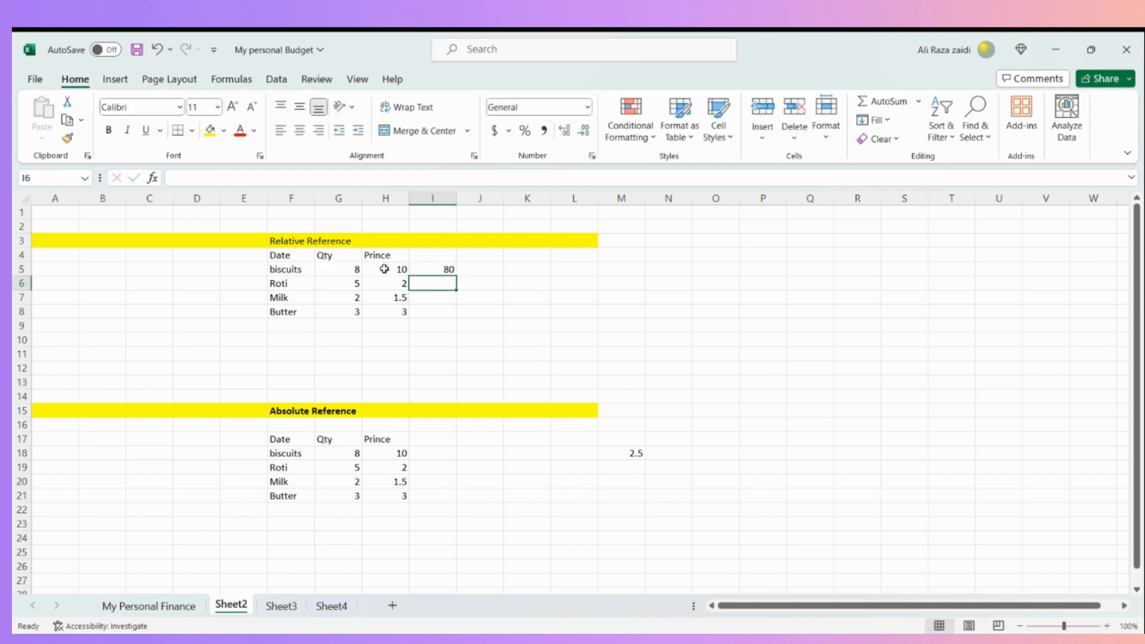
- Fill the I5 formula down through I8 for the remaining items in the Relative Reference table
key(Up)
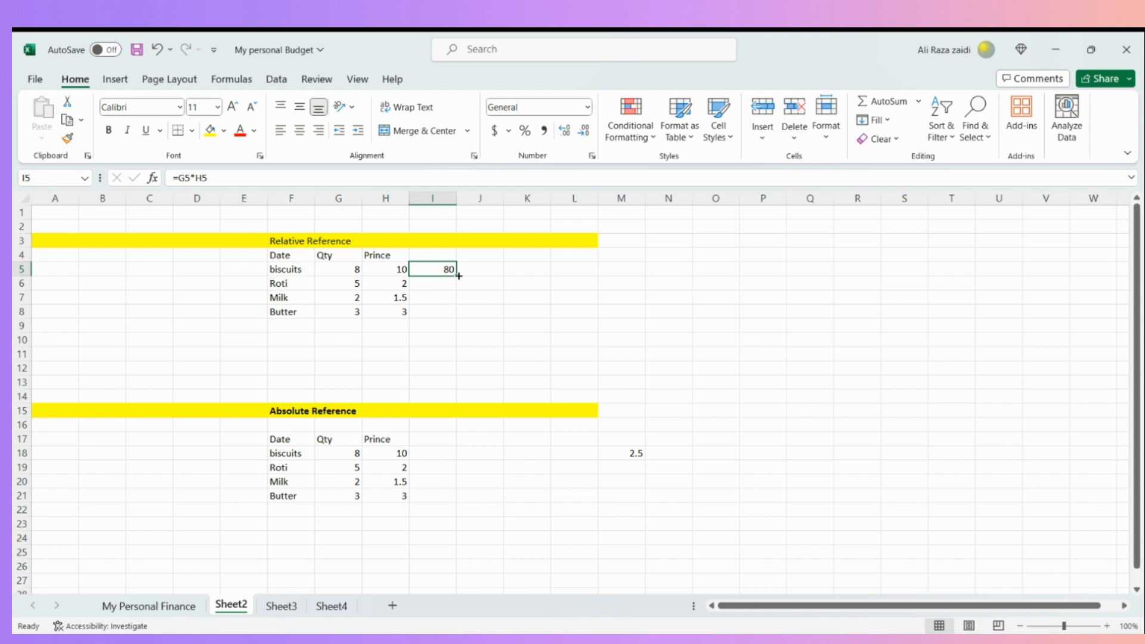
drag(459, 276, 454, 318)
click(526, 311)
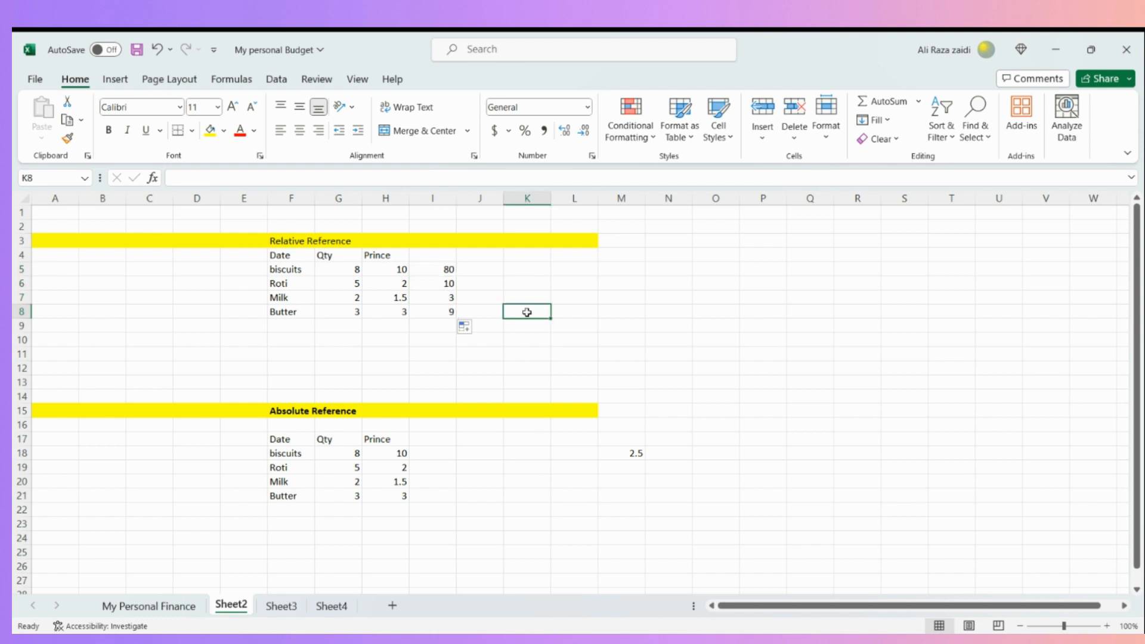
- Check how the references shift in the filled formulas in I6, I8 and I7
click(450, 283)
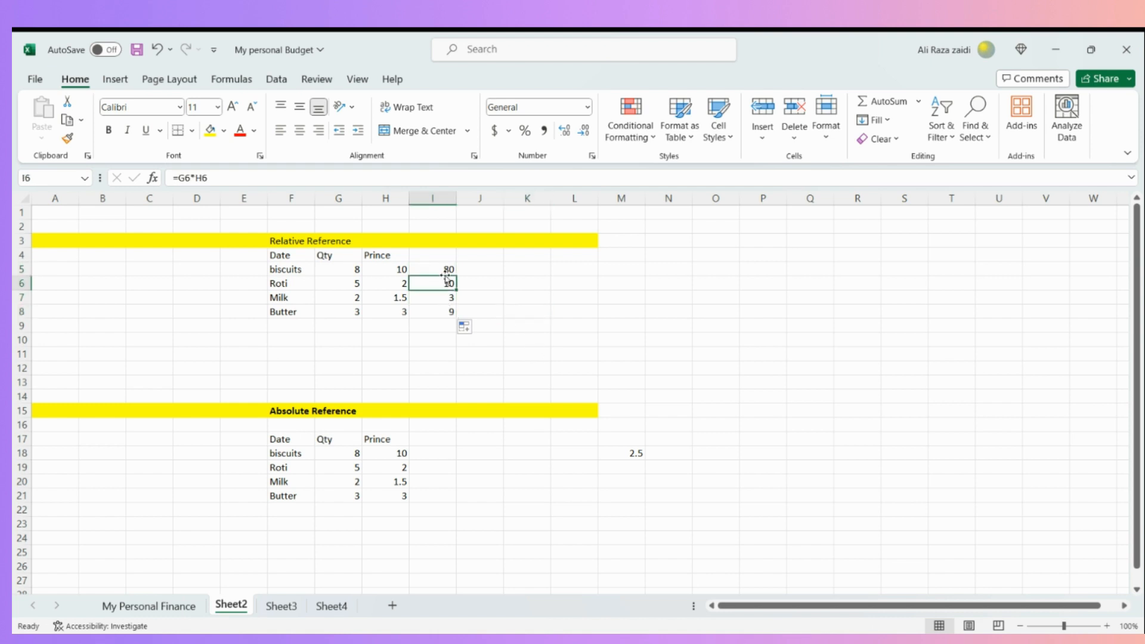
click(443, 329)
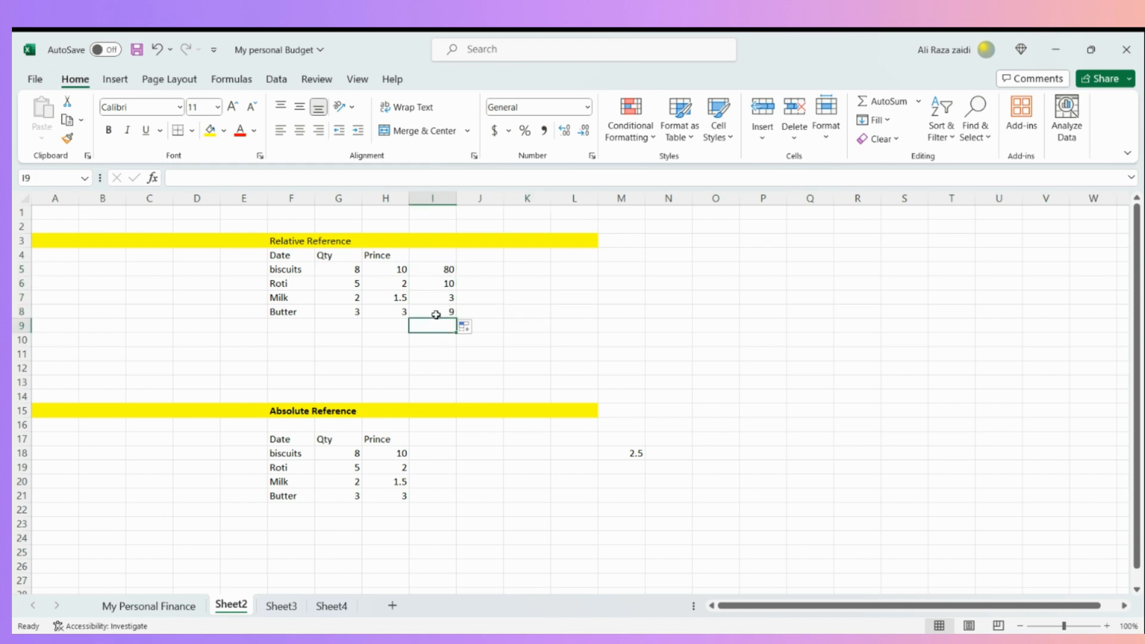
click(436, 310)
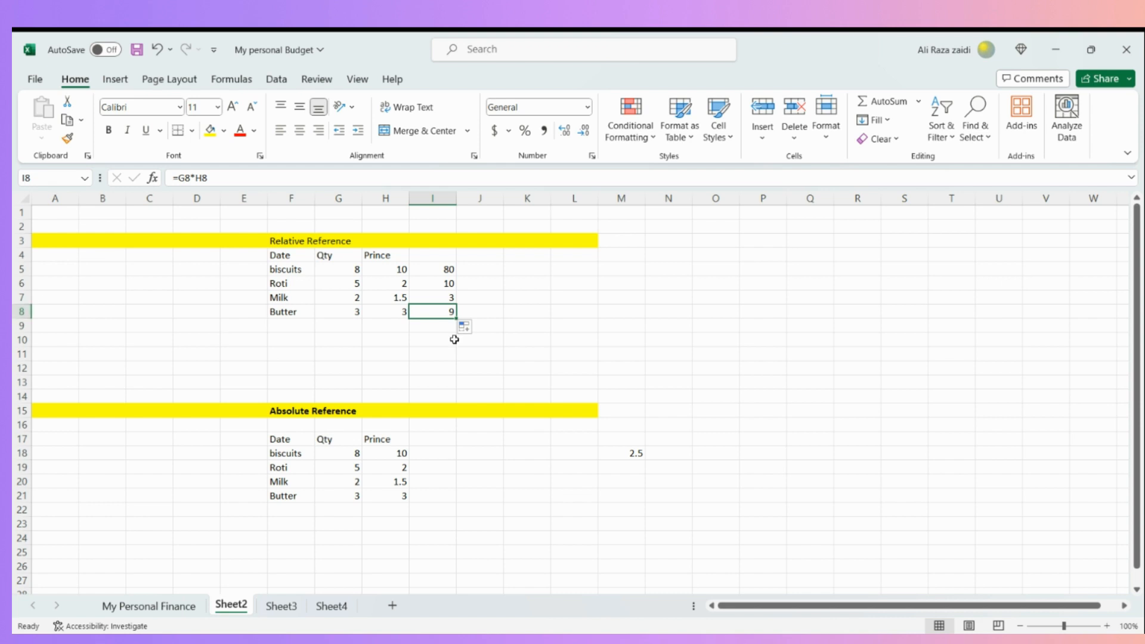
click(433, 300)
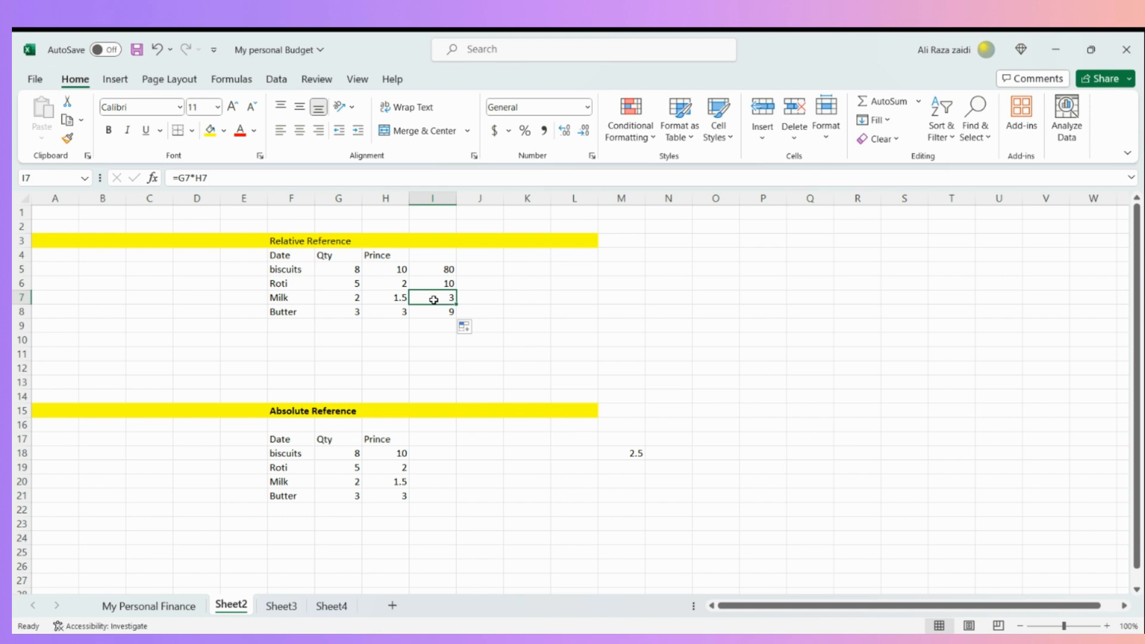
- Enter the formula =G18*H18 in I18 of the Absolute Reference table and fill it down through I21
key(Down)
key(Down)
key(Down)
key(Down)
key(Down)
key(Down)
key(Down)
key(Down)
key(Down)
key(Down)
key(Down)
key(Left)
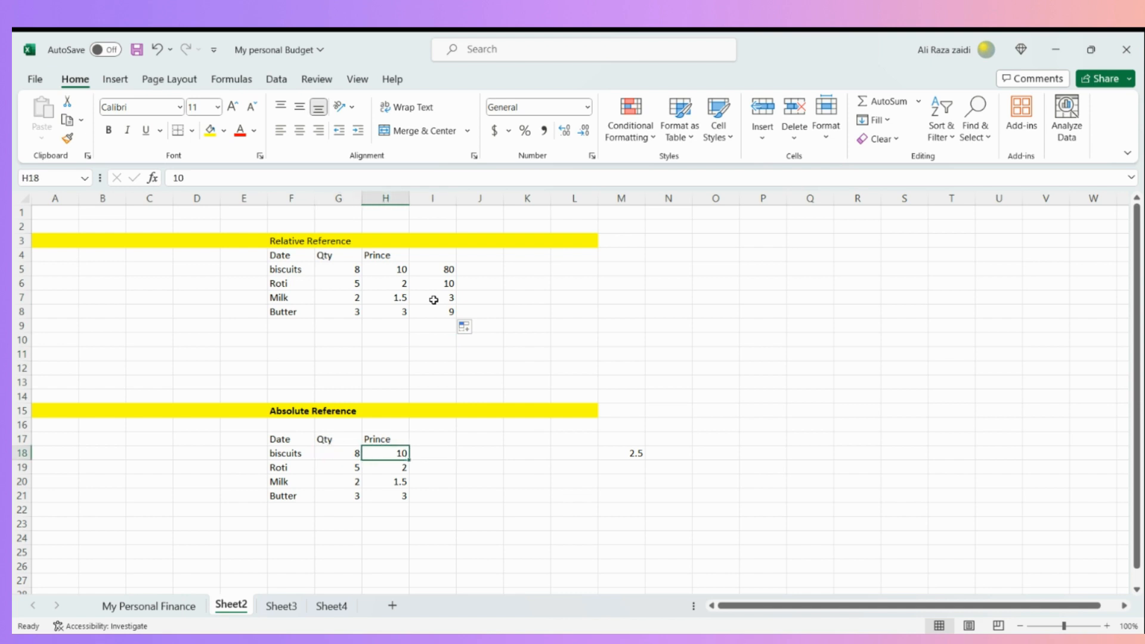
key(Right)
text(=)
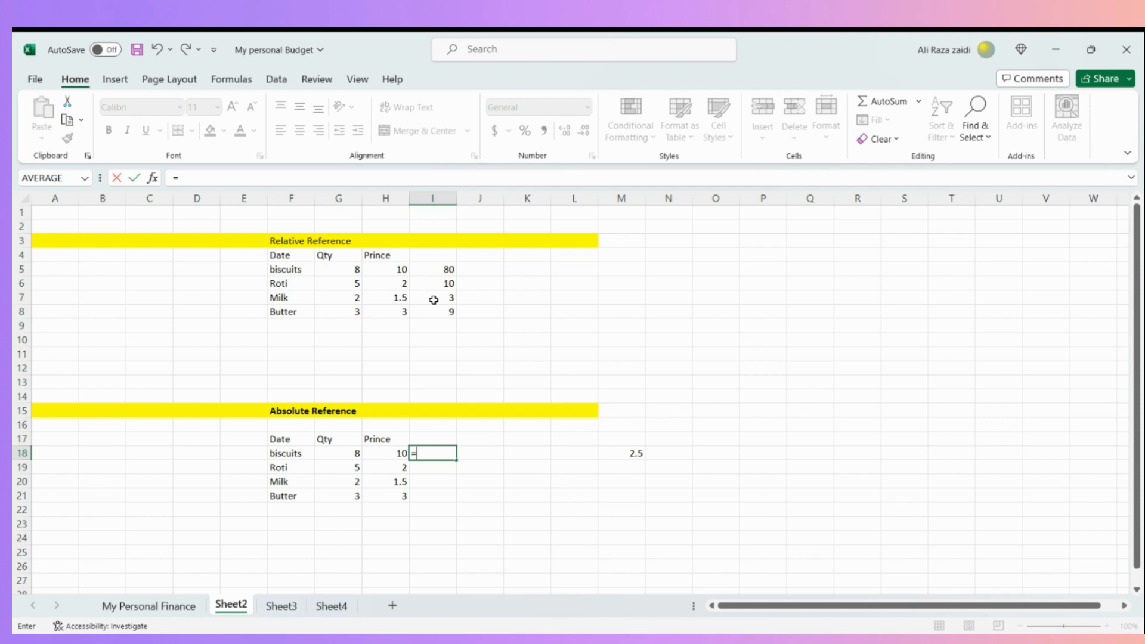
text(sum)
key(BackSpace)
key(BackSpace)
key(BackSpace)
click(332, 458)
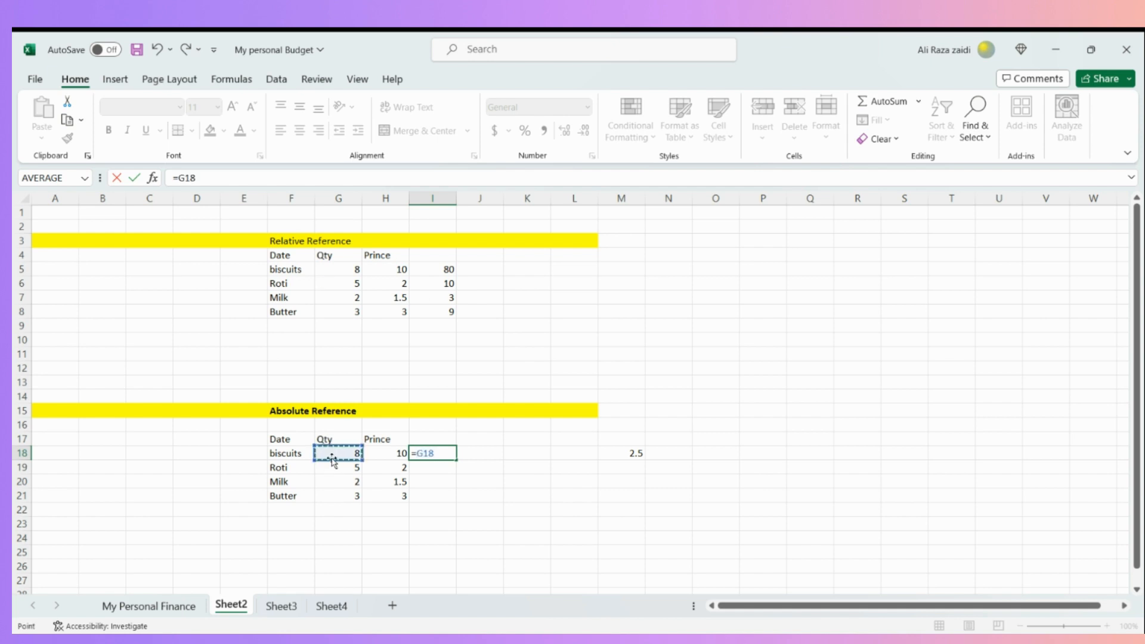
text(*)
click(391, 464)
click(391, 451)
key(Return)
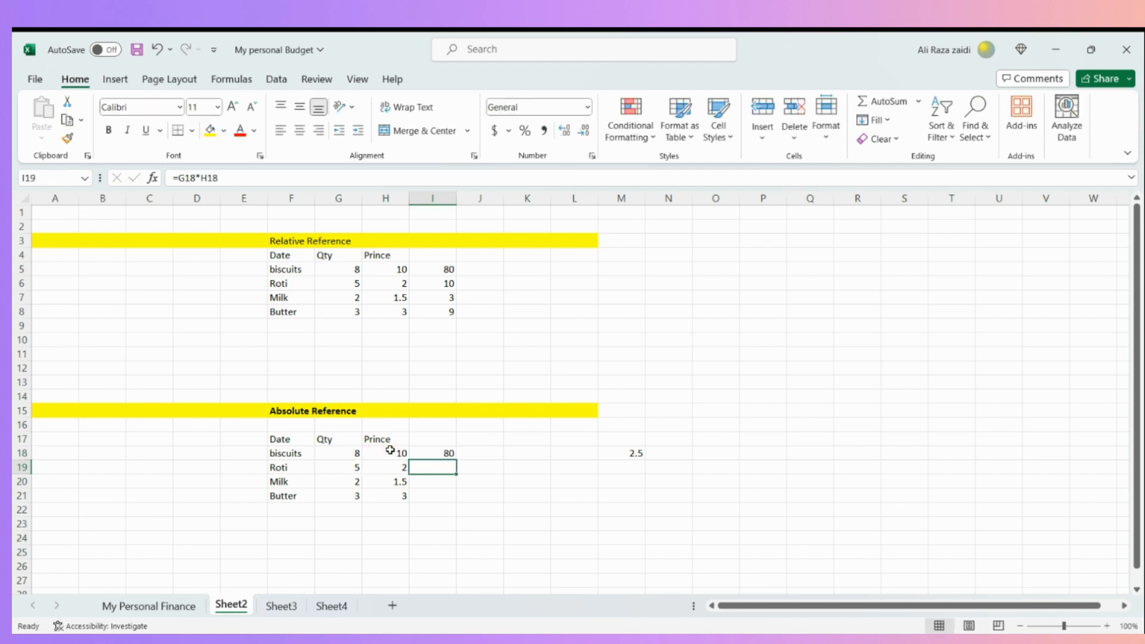
click(447, 453)
drag(456, 460, 453, 502)
- Enter the formula =(I18*M18)/100 in J18 to apply the percentage rate from M18 to the biscuits' total
click(494, 455)
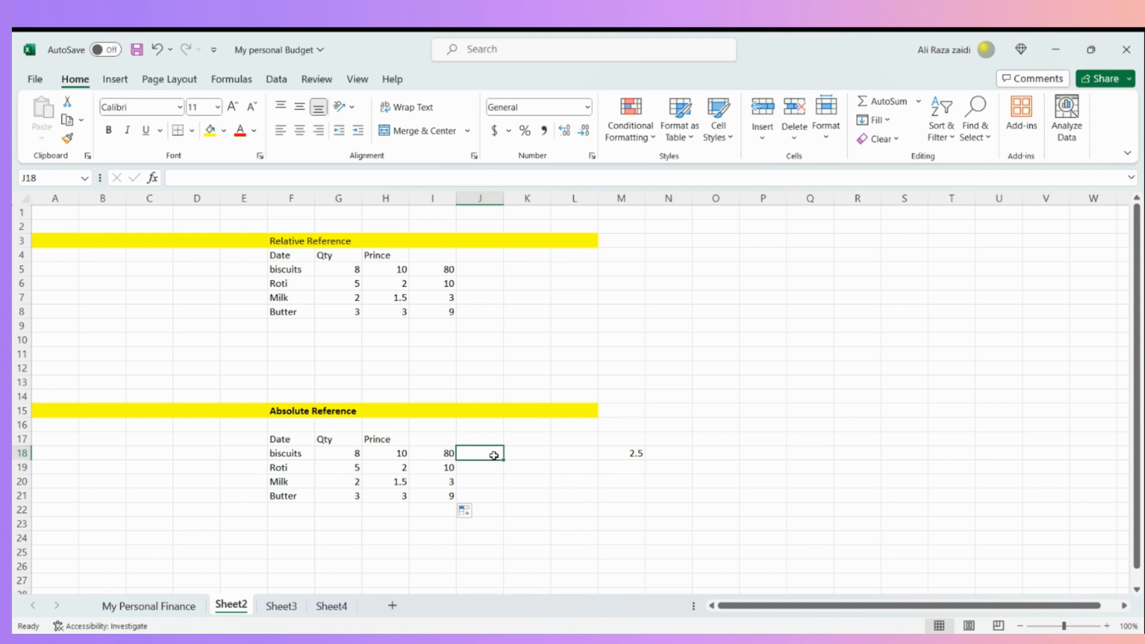
text(=)
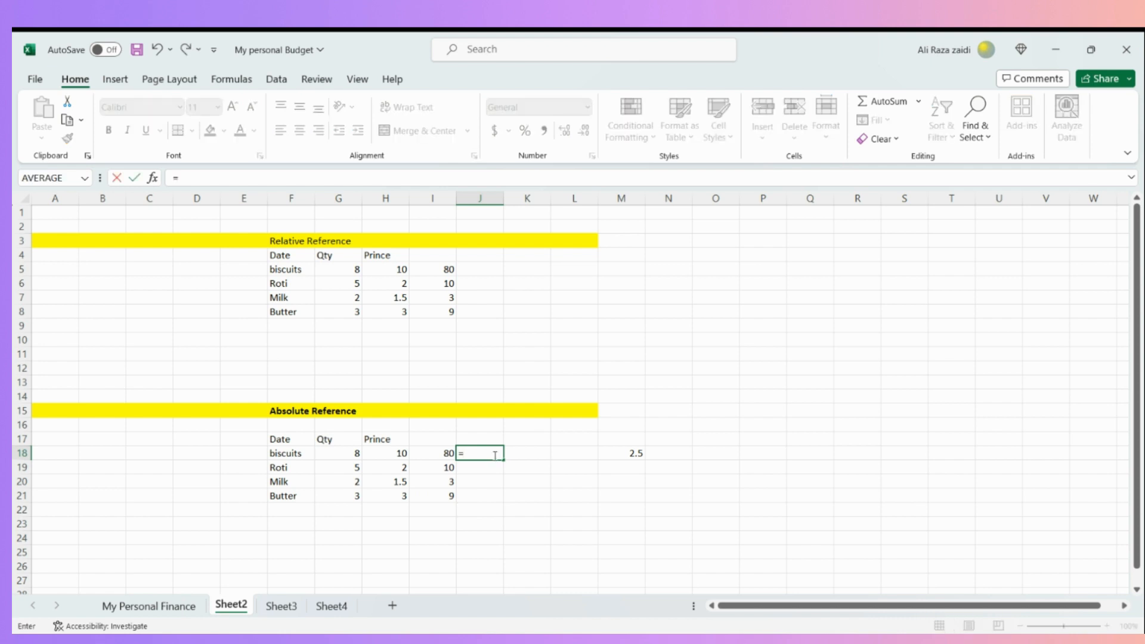
click(434, 453)
text(*)
click(637, 453)
click(474, 452)
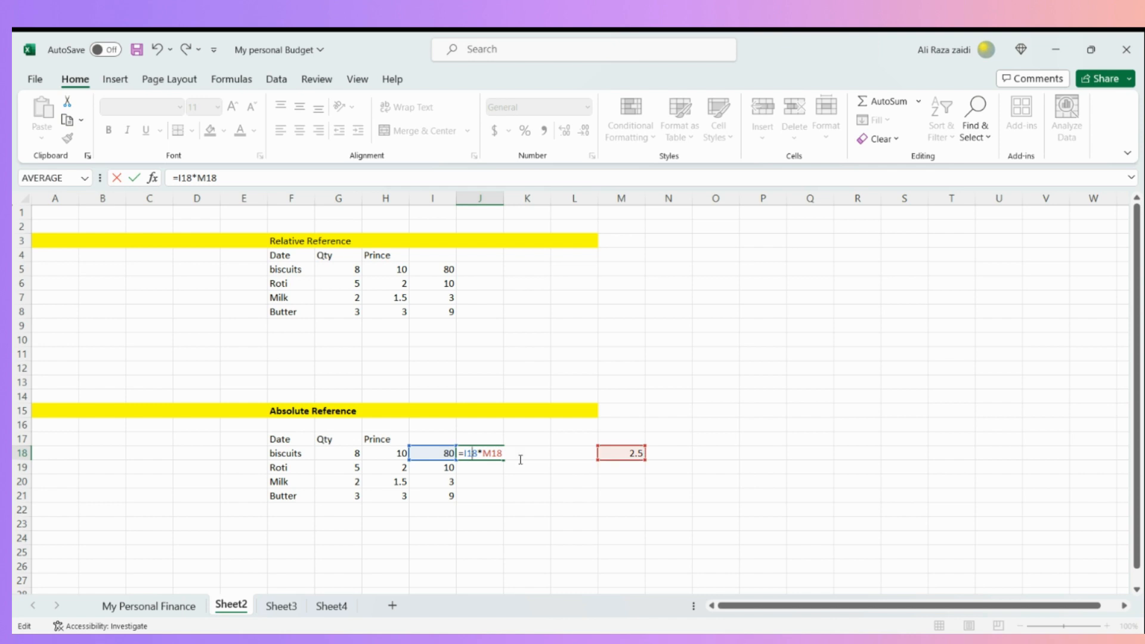
key(Right)
key(Right)
text(/100)
key(Return)
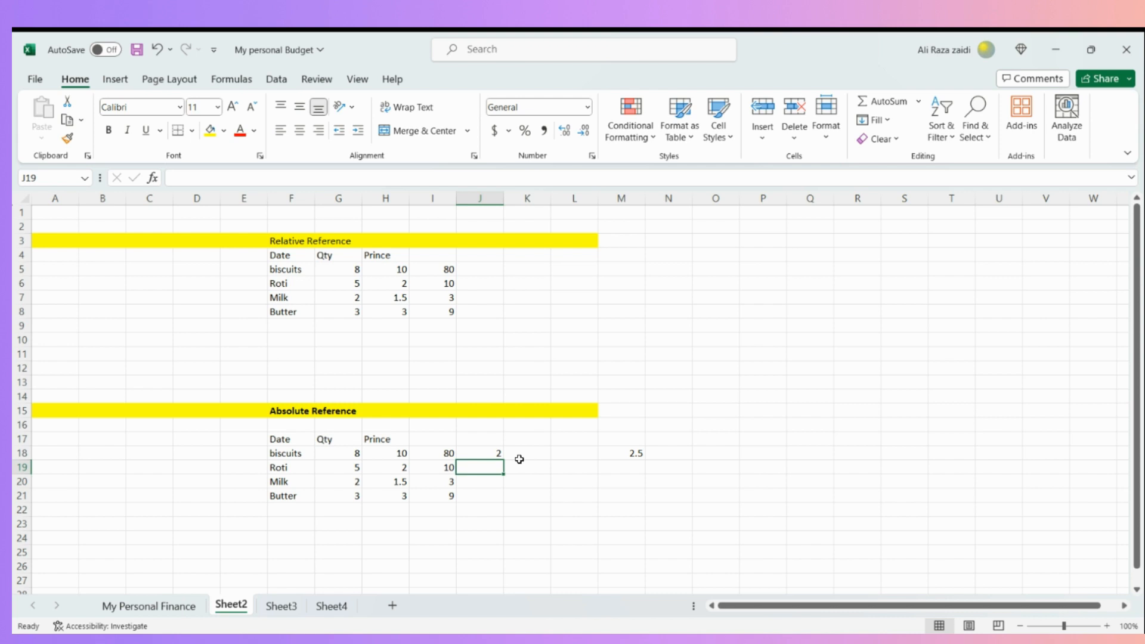
- Fill the J18 percentage formula down through J21 using its relative references
click(489, 453)
drag(502, 459, 501, 503)
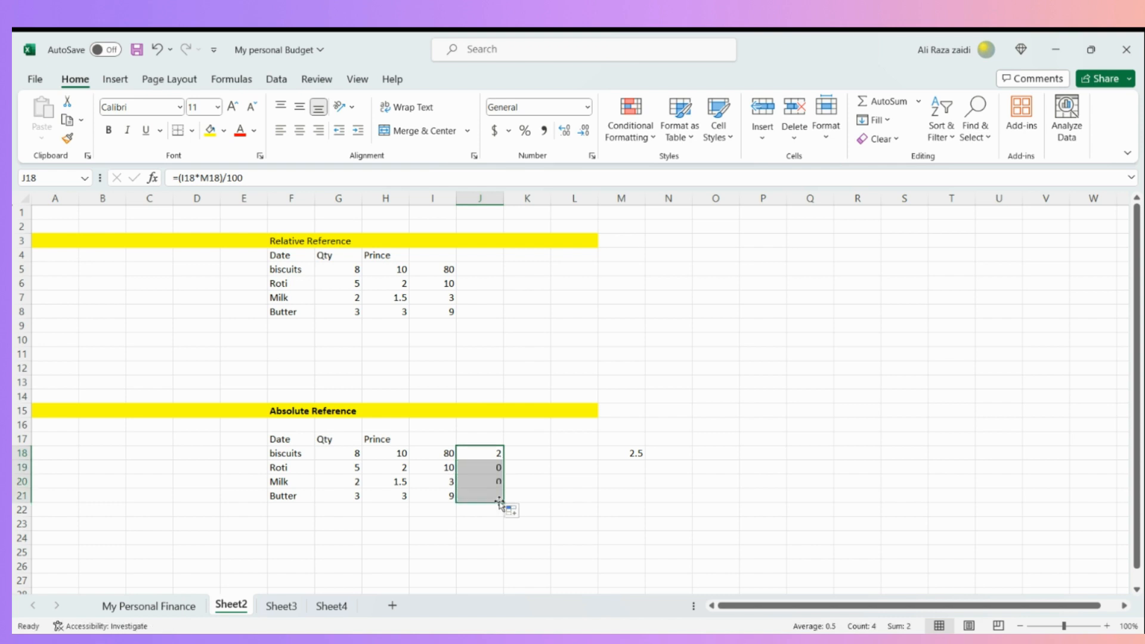
click(579, 526)
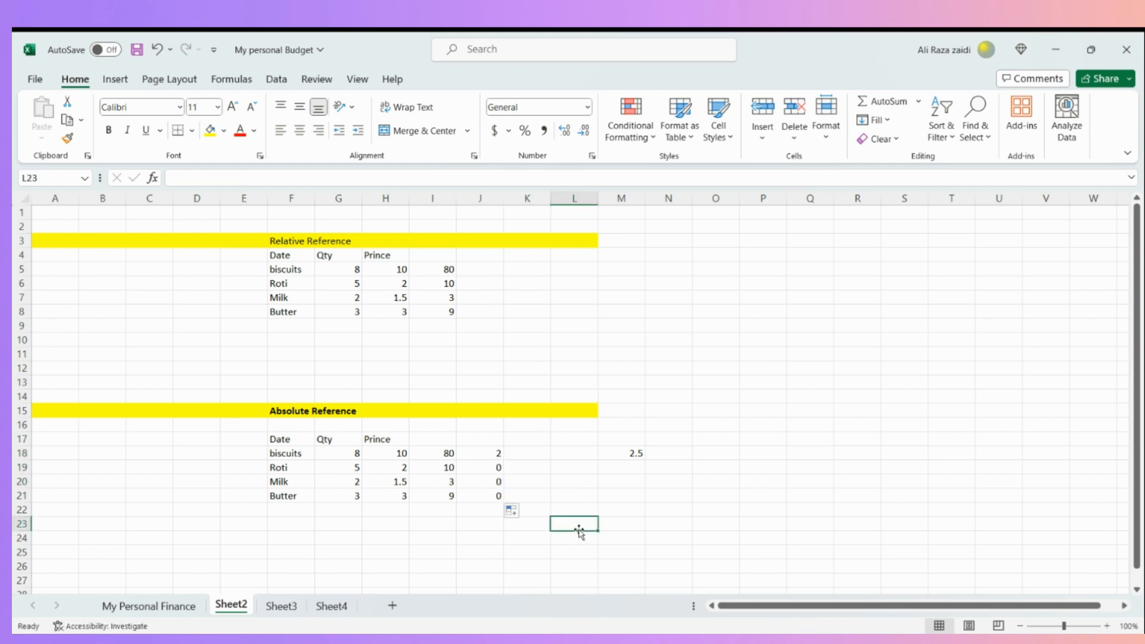
- Inspect the formulas in I18, I19 and J19, and compare their cell references with row 18
click(444, 452)
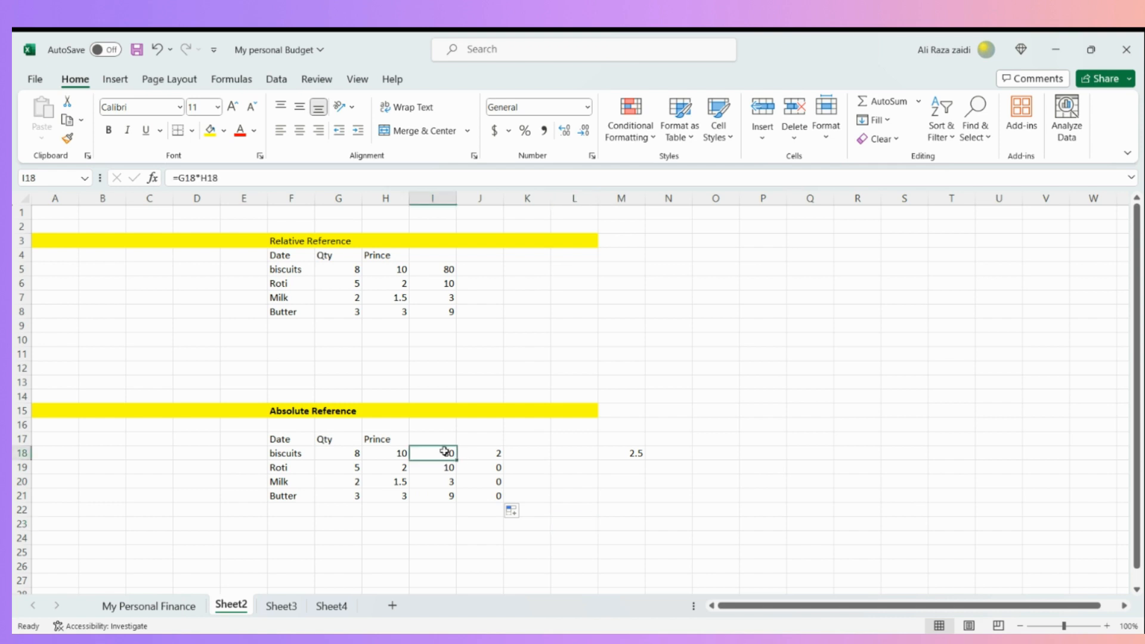
click(447, 465)
click(486, 467)
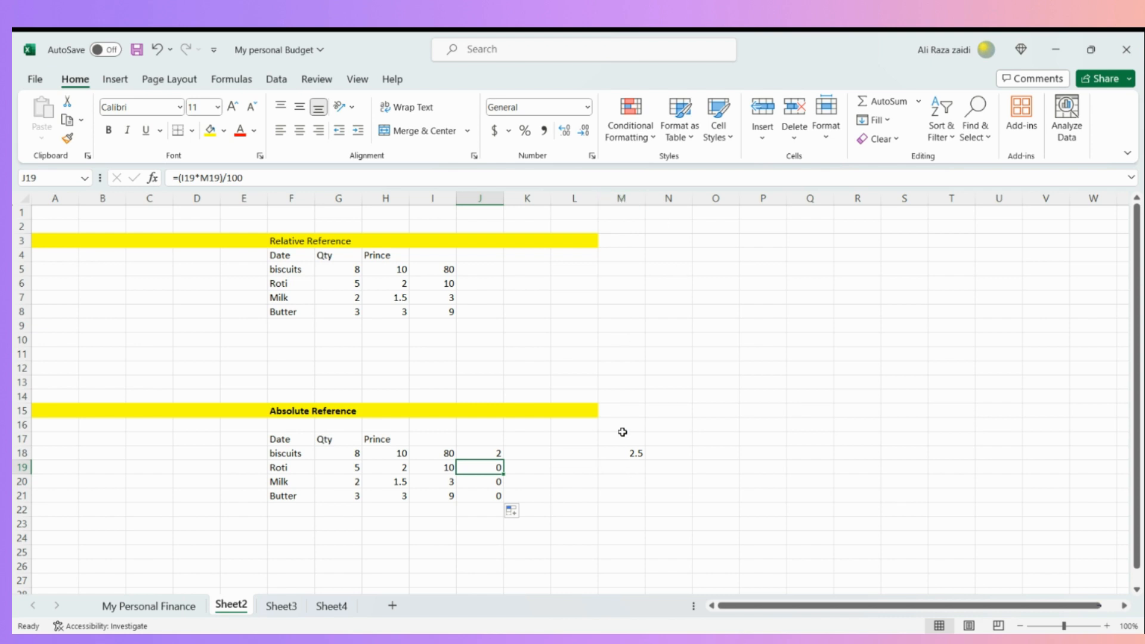
click(22, 441)
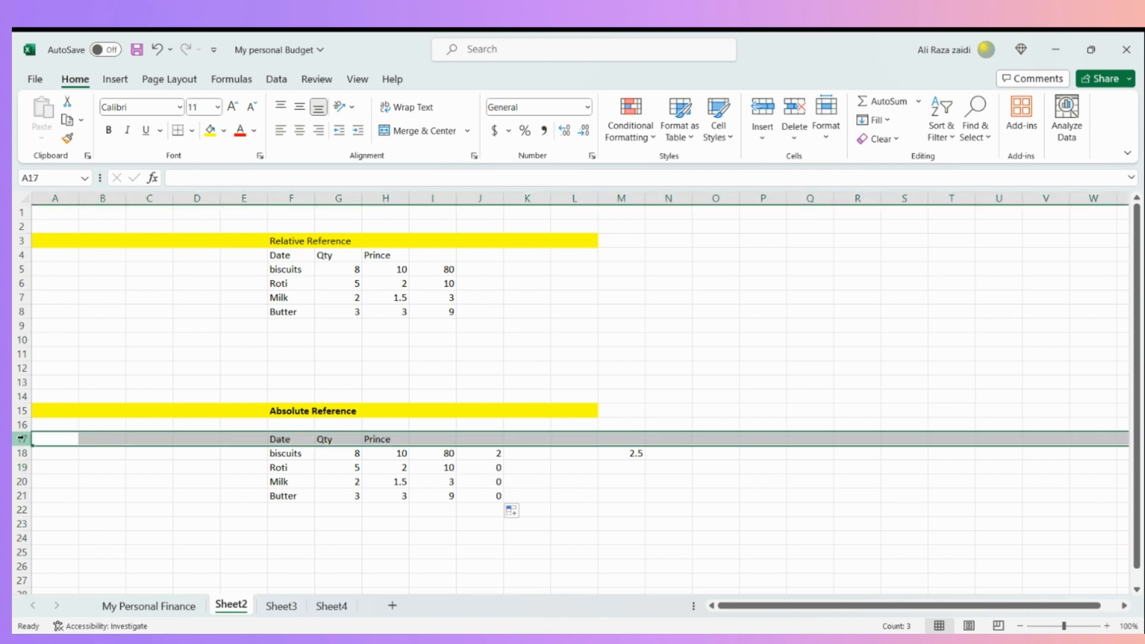
click(15, 453)
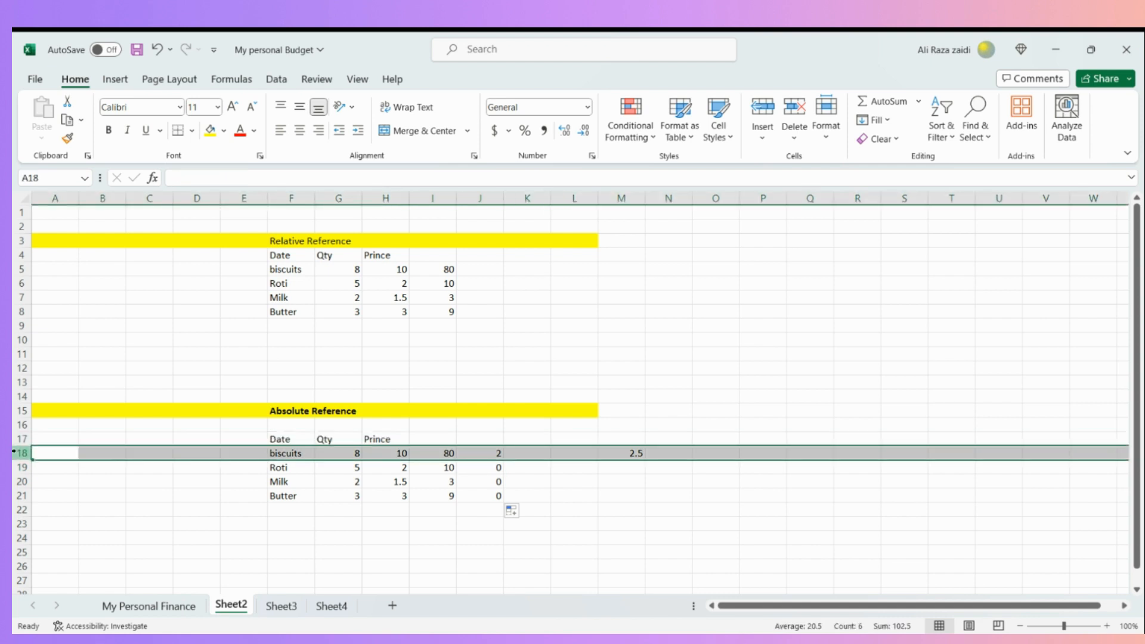
- Inspect the formula in J20 and compare the M20 cell it refers to with the rate cell M18
click(467, 487)
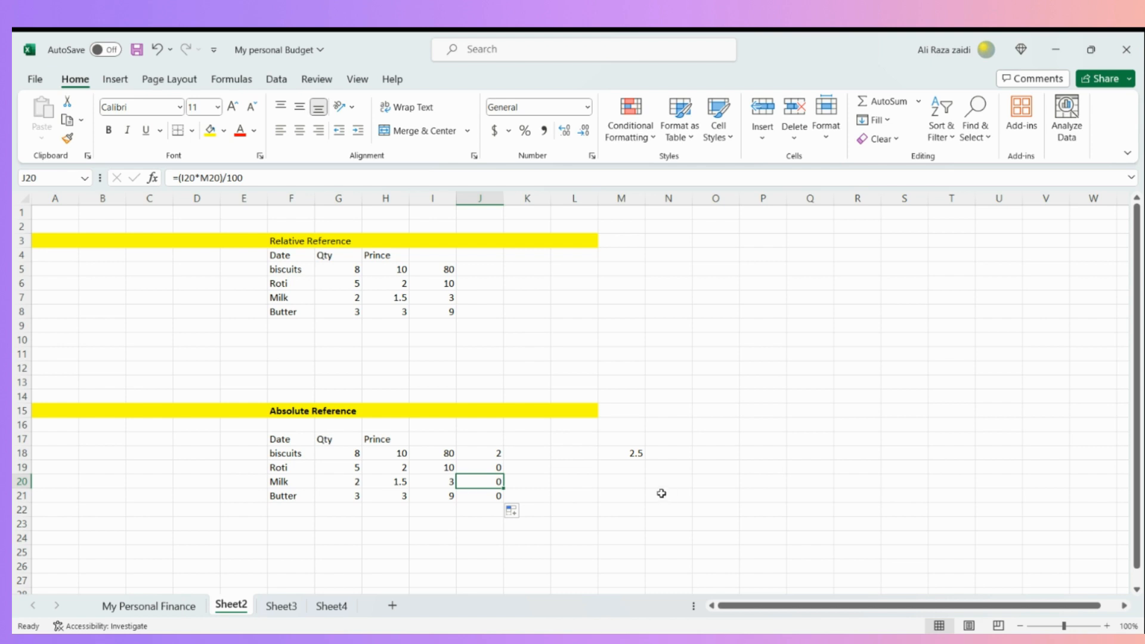
click(624, 484)
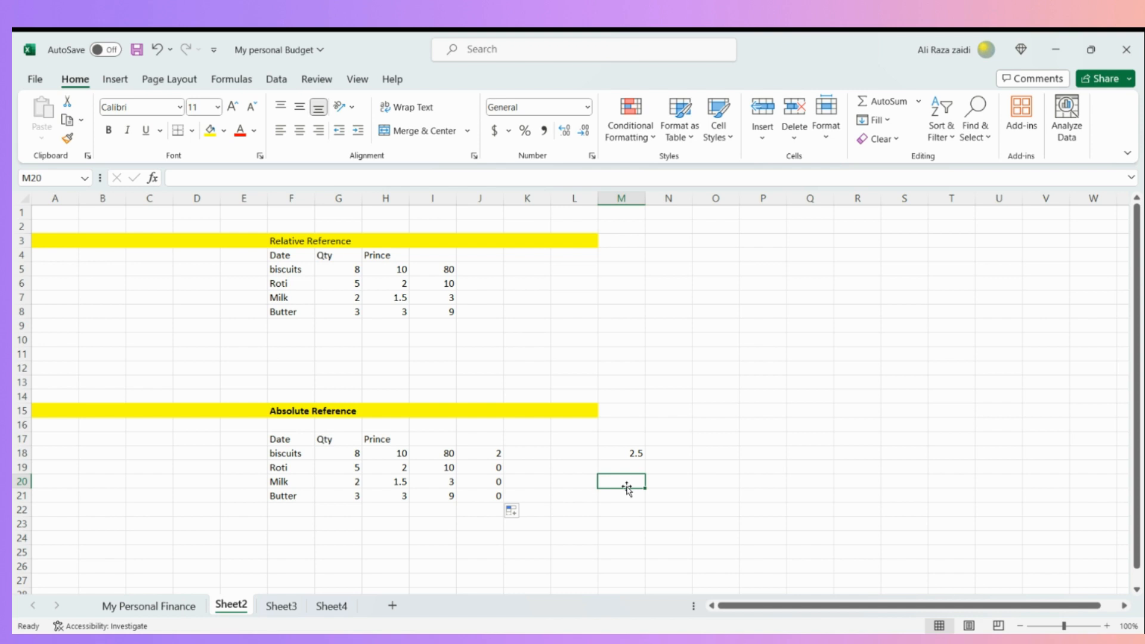
click(630, 453)
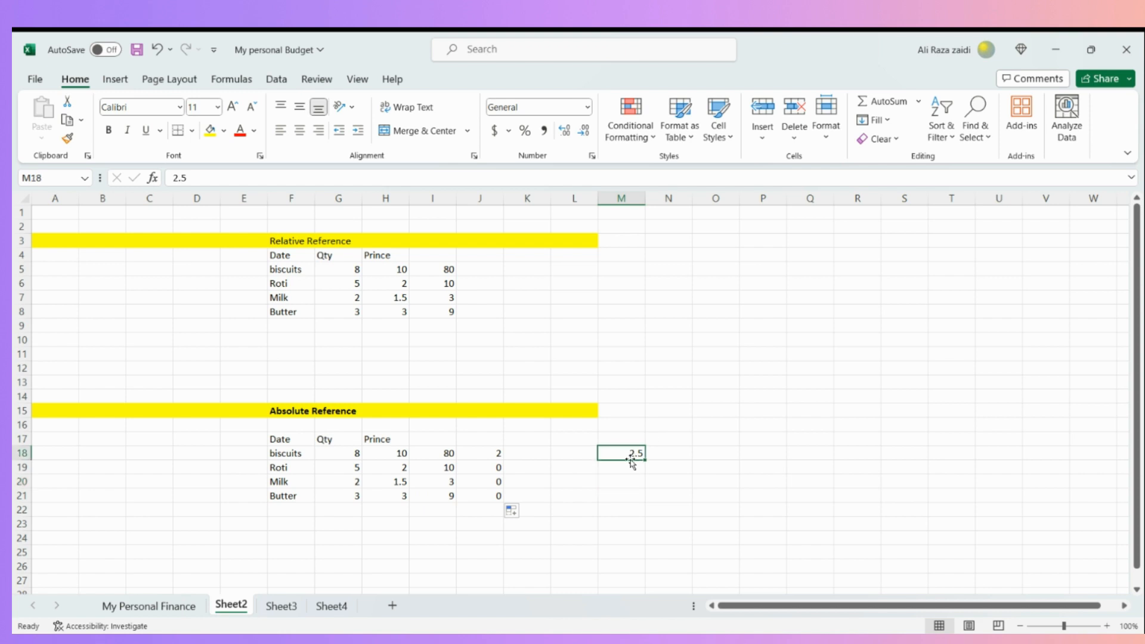
- Try to enter a percentage formula in K18 that multiplies the biscuits' total in I18, starting with =(I18*
key(Left)
key(Left)
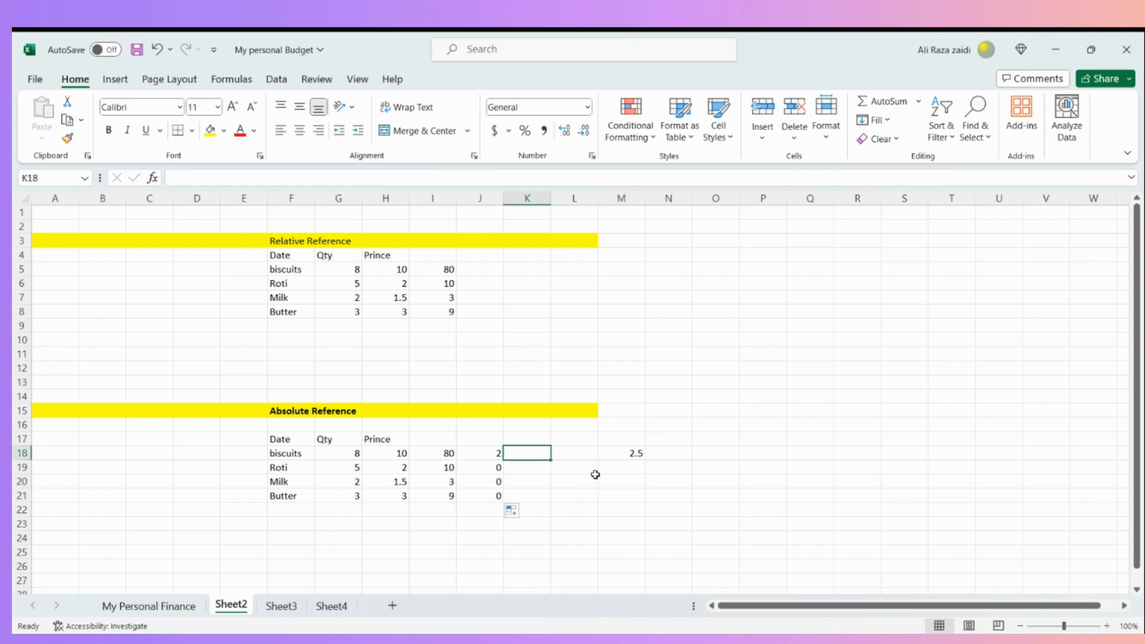
text(=)
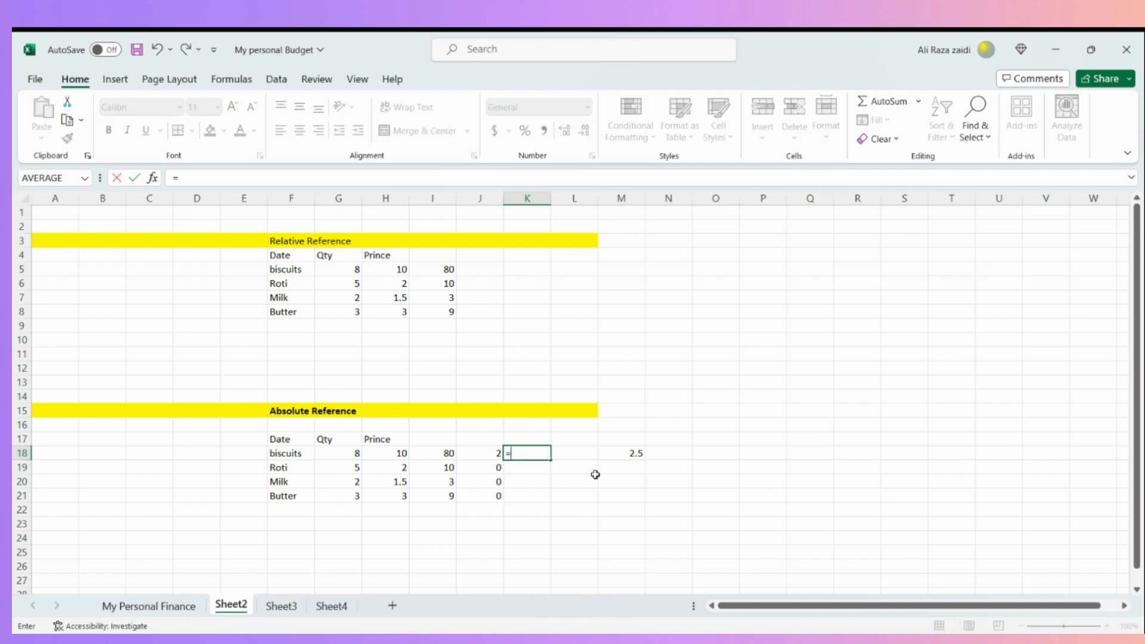
text(()
click(446, 454)
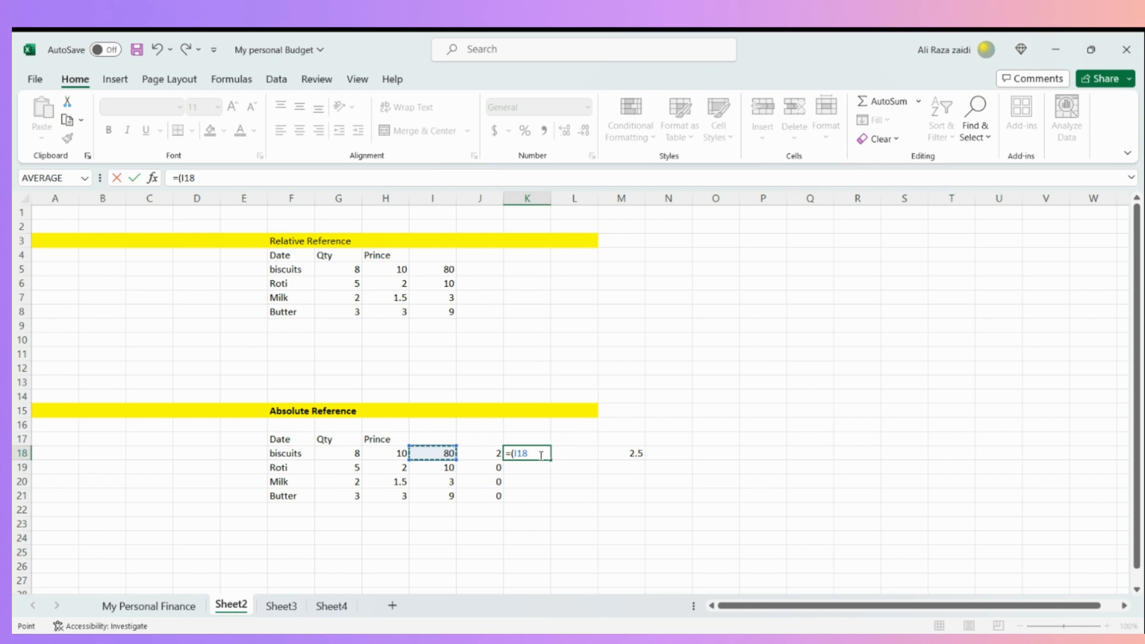
text(*)
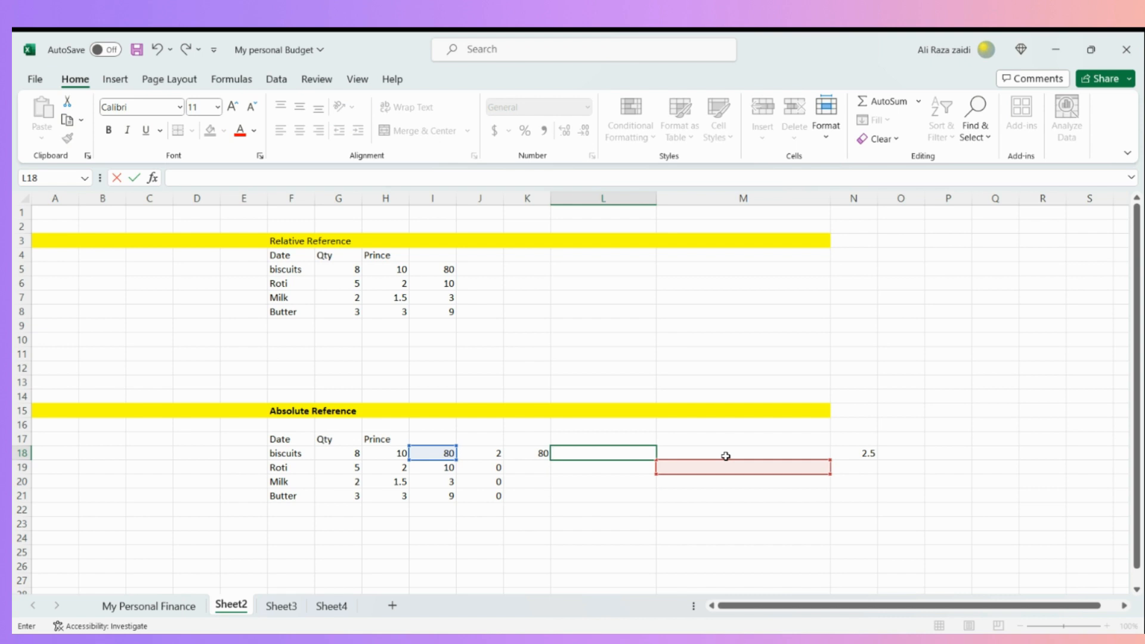
- Enter the formula =(I18*$N$18)/100 in L18, using an absolute reference to the rate cell N18
text(=()
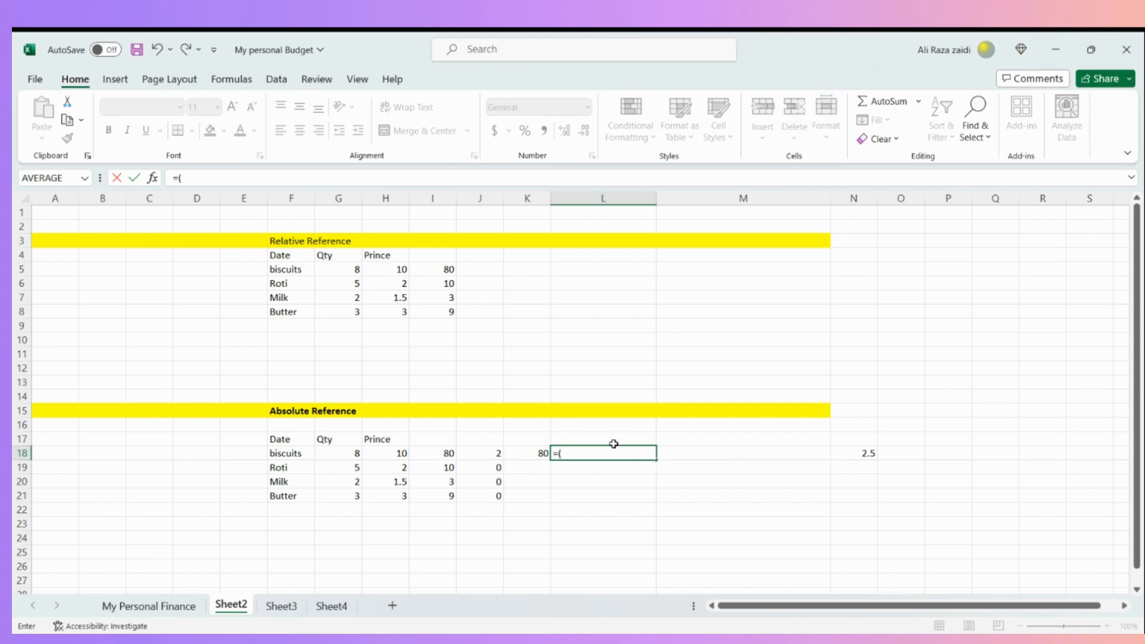
click(446, 454)
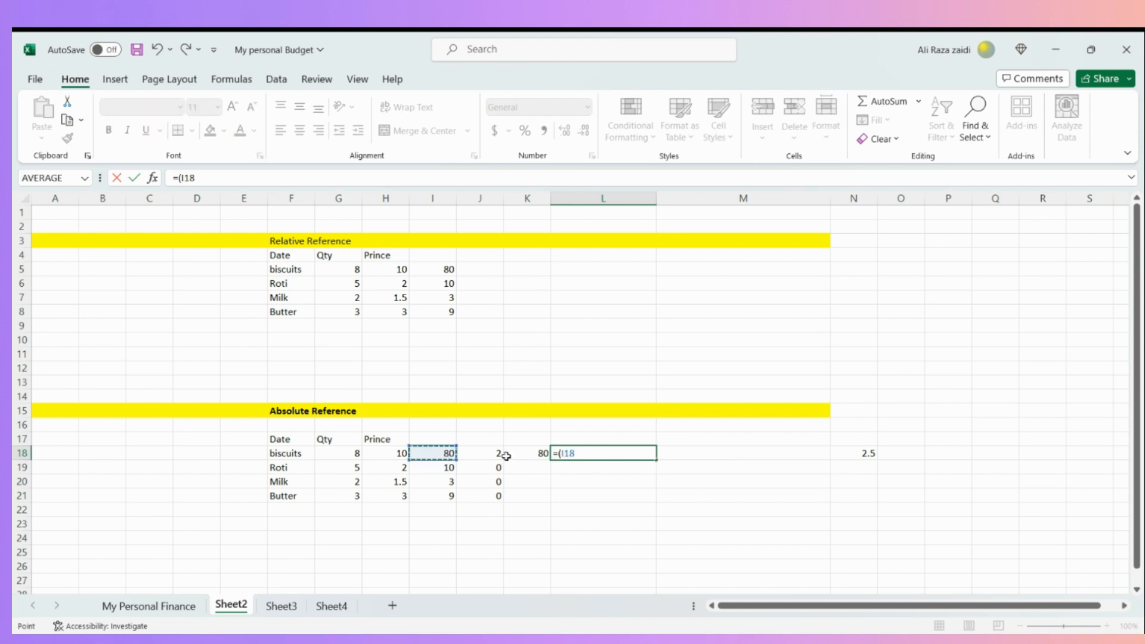
click(628, 458)
text(*$N$18)
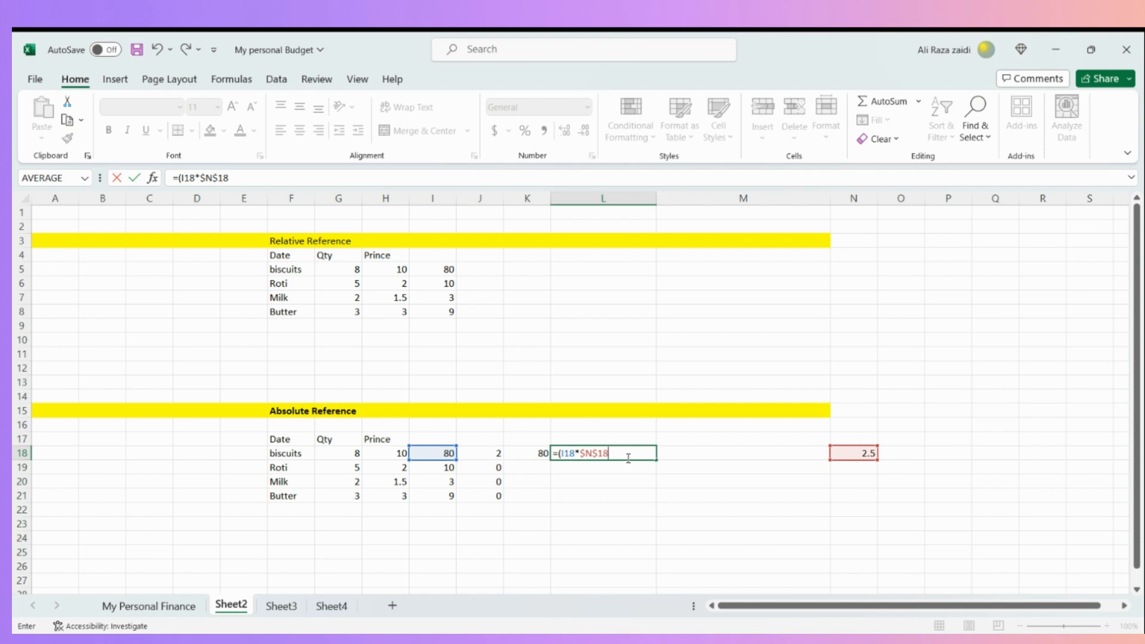
text()/100)
key(Return)
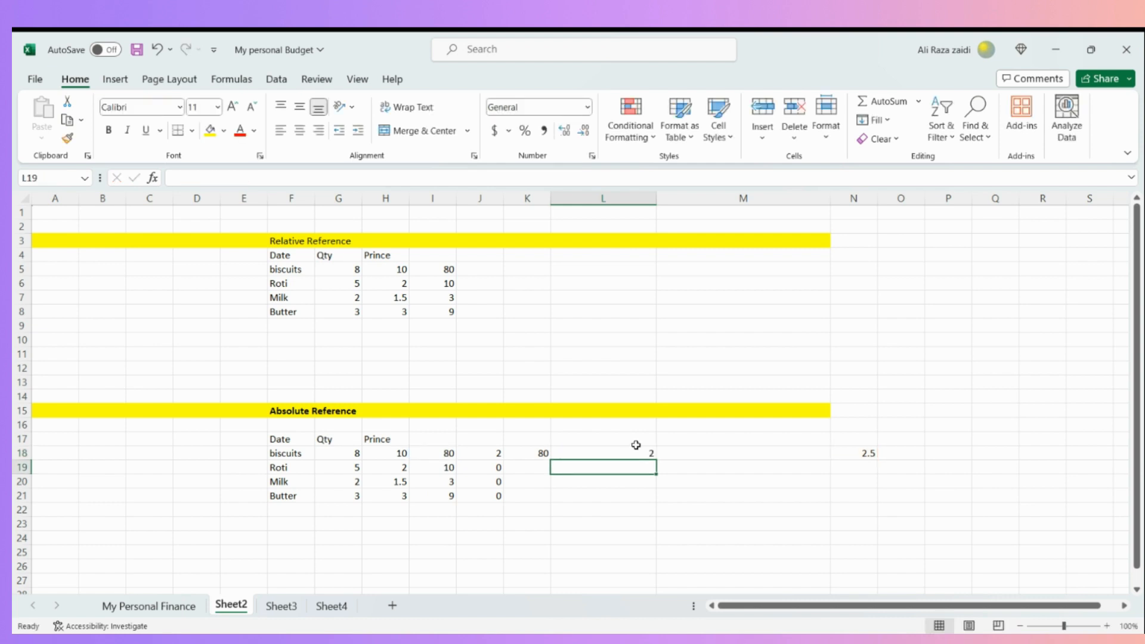
- Fill the L18 percentage formula down through L21
click(637, 453)
drag(658, 460, 658, 498)
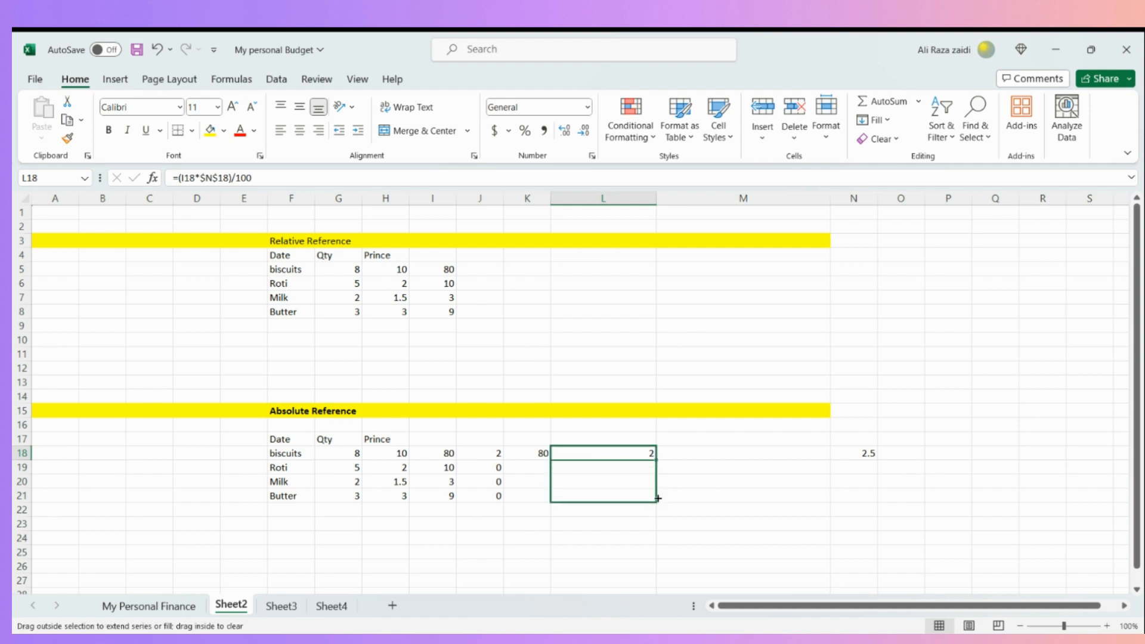
drag(658, 498, 657, 498)
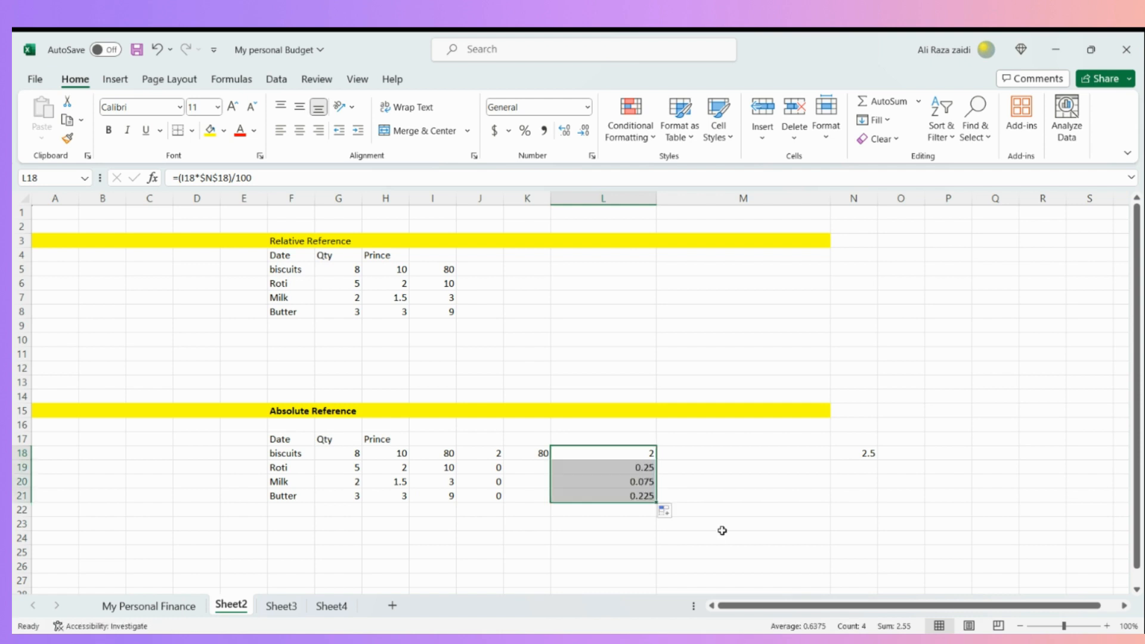
- Inspect the filled formulas in L19 and L20 and compare their $N$18 reference with the rate cell N18
click(646, 470)
click(636, 481)
click(636, 469)
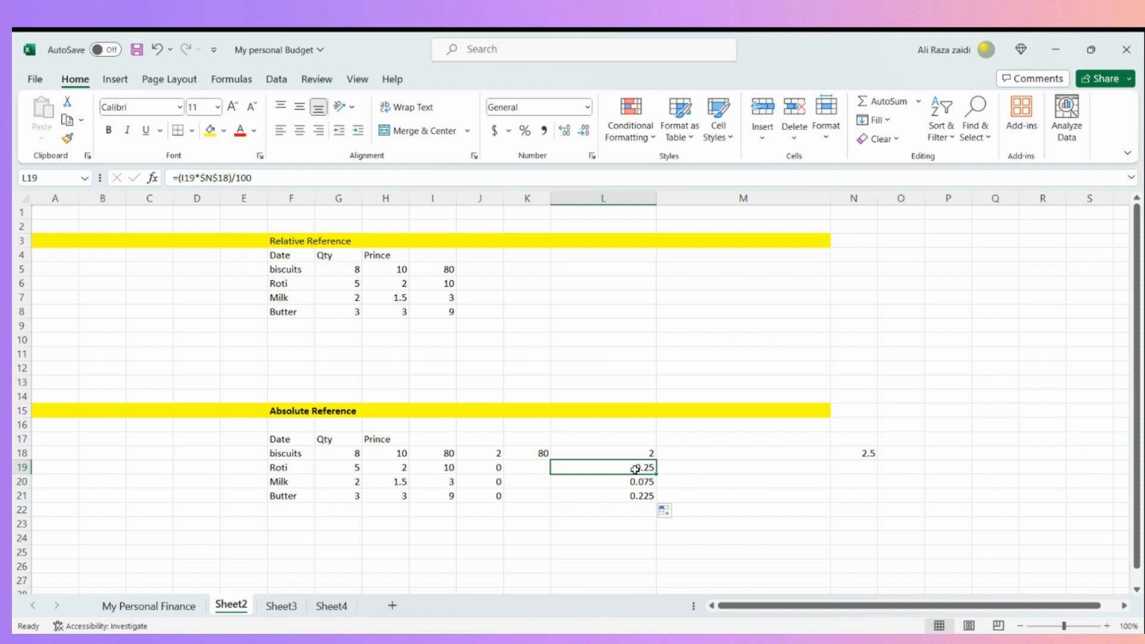
click(865, 451)
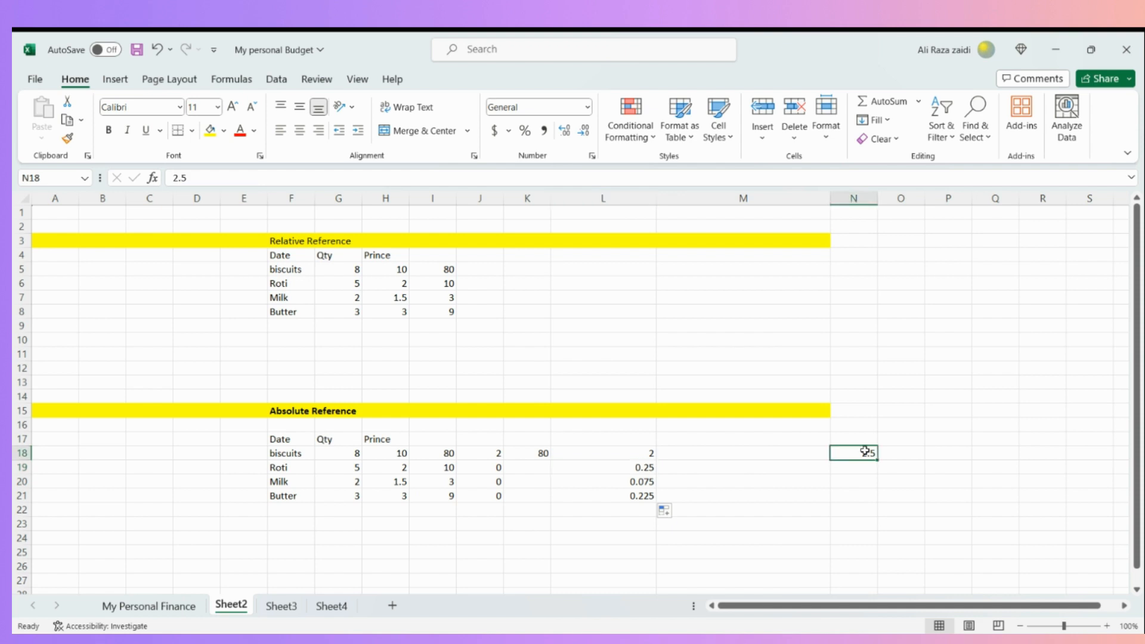
click(647, 467)
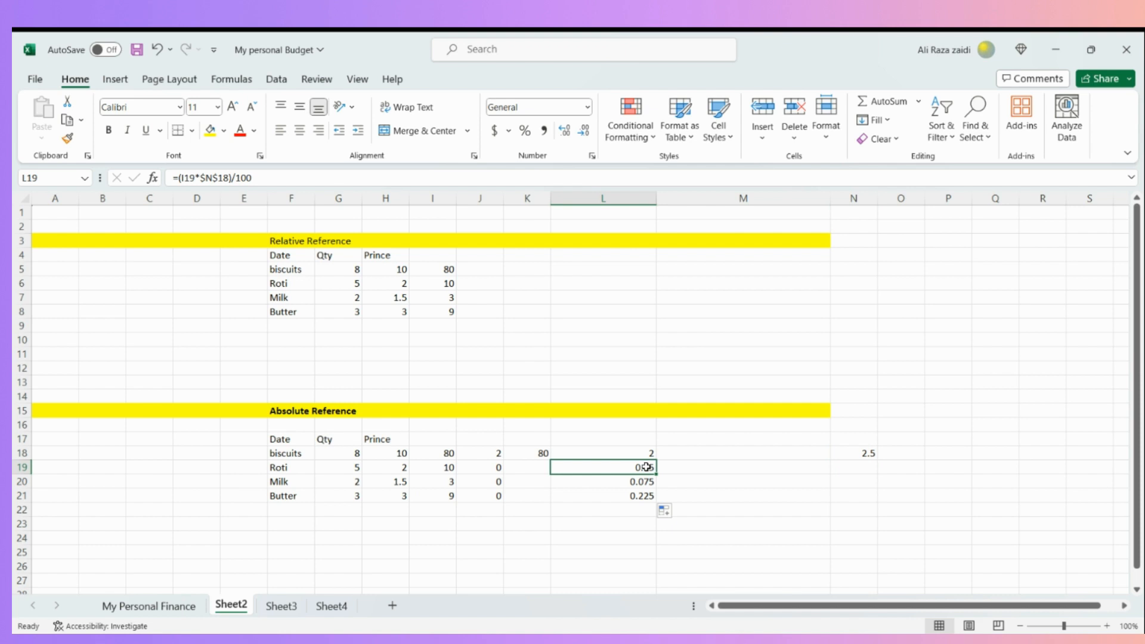
click(648, 479)
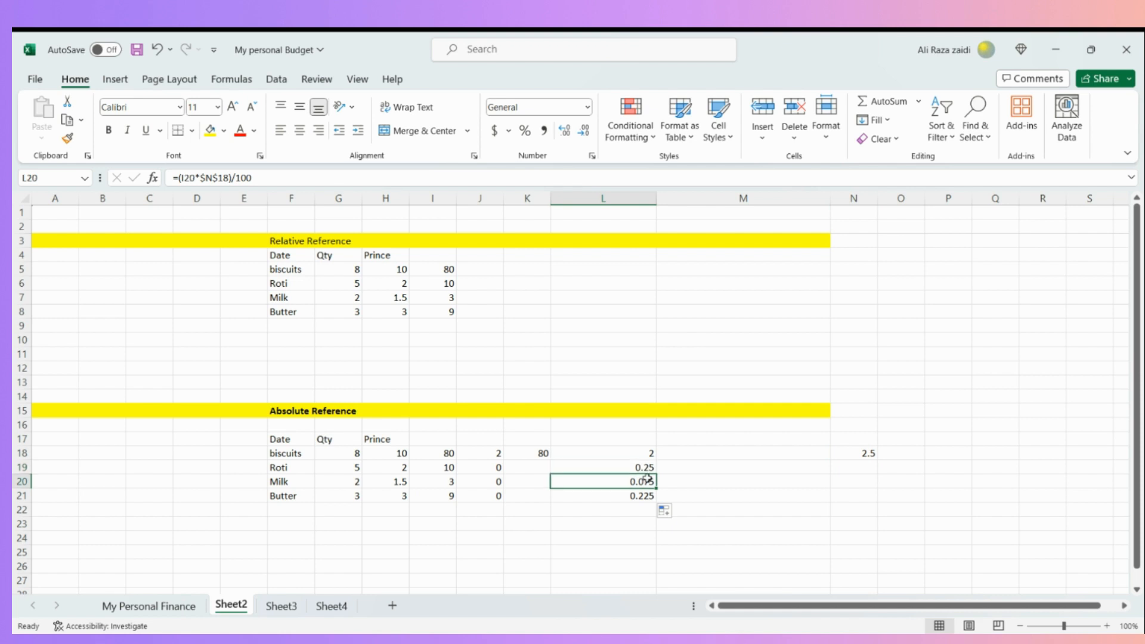